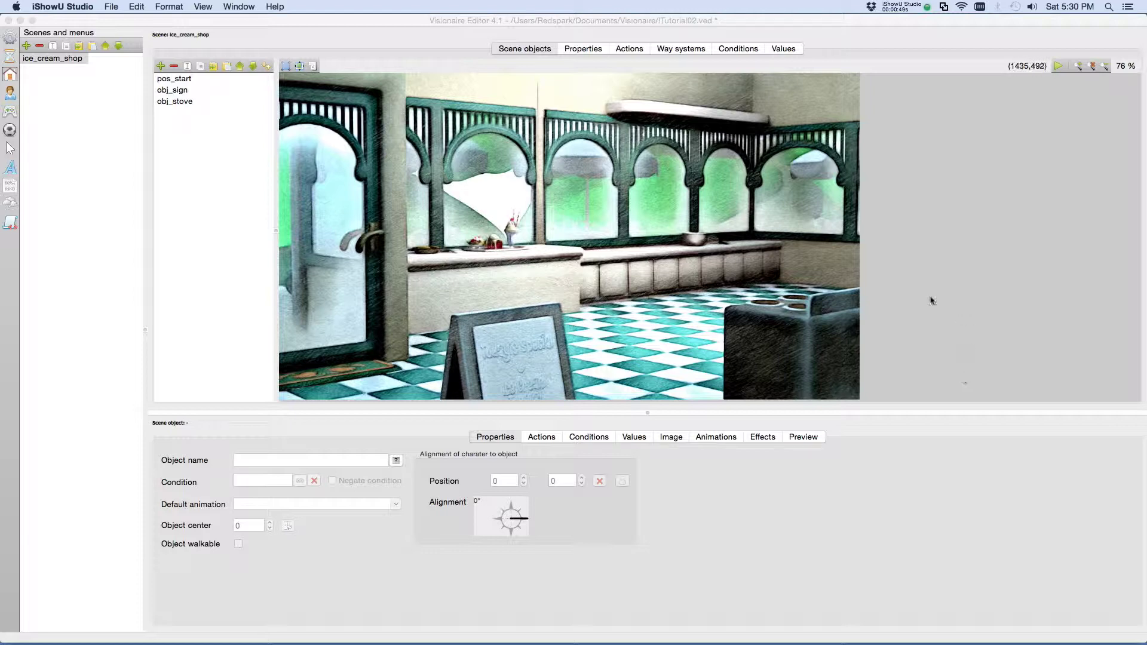
Add a new interface to the game and name it snoop.
{"action": "left_click", "coordinate": [11, 111]}
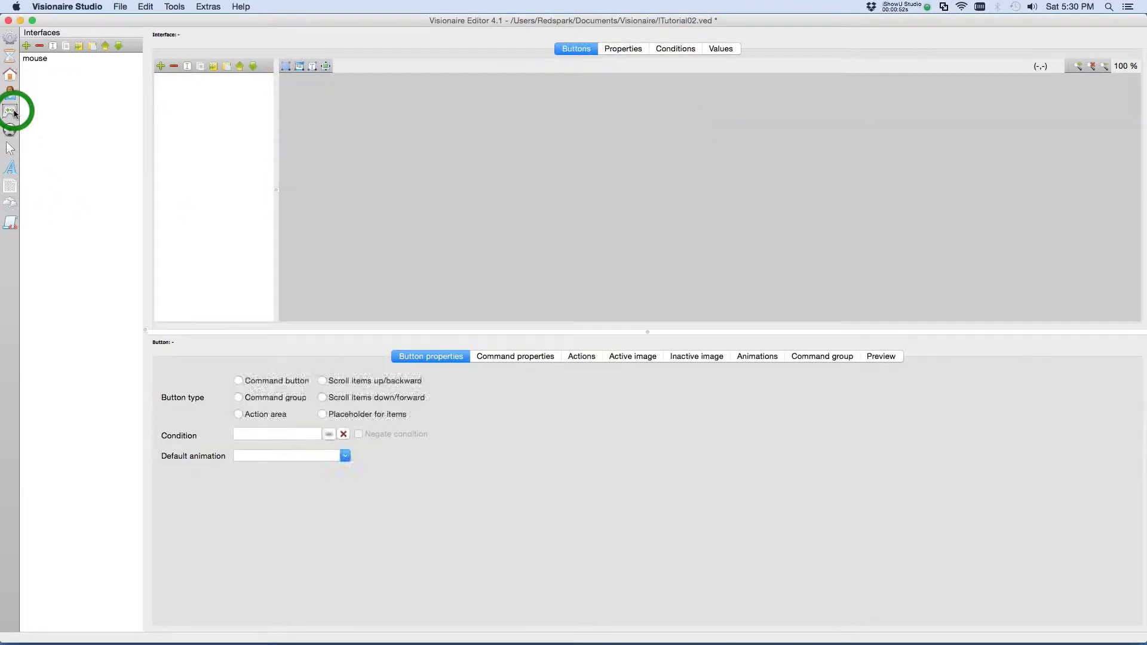
{"action": "left_click", "coordinate": [28, 45]}
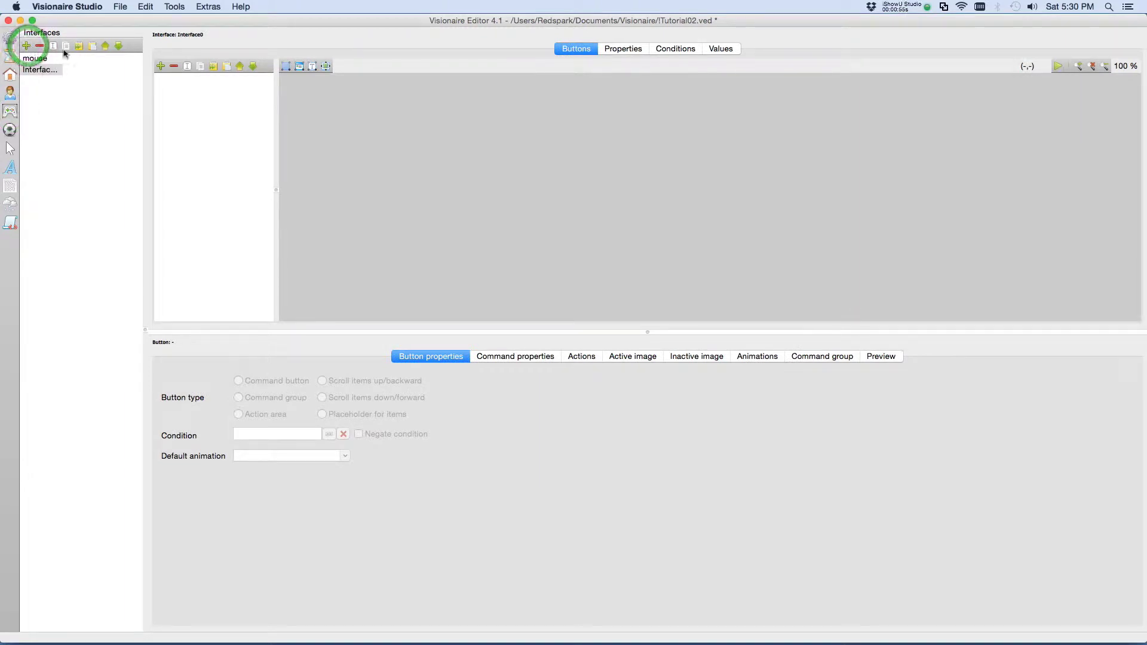
{"action": "key", "text": "Delete"}
{"action": "key", "text": "Delete"}
{"action": "key", "text": "Delete"}
{"action": "key", "text": "Delete"}
{"action": "key", "text": "Delete"}
{"action": "key", "text": "Delete"}
{"action": "key", "text": "Delete"}
{"action": "key", "text": "Delete"}
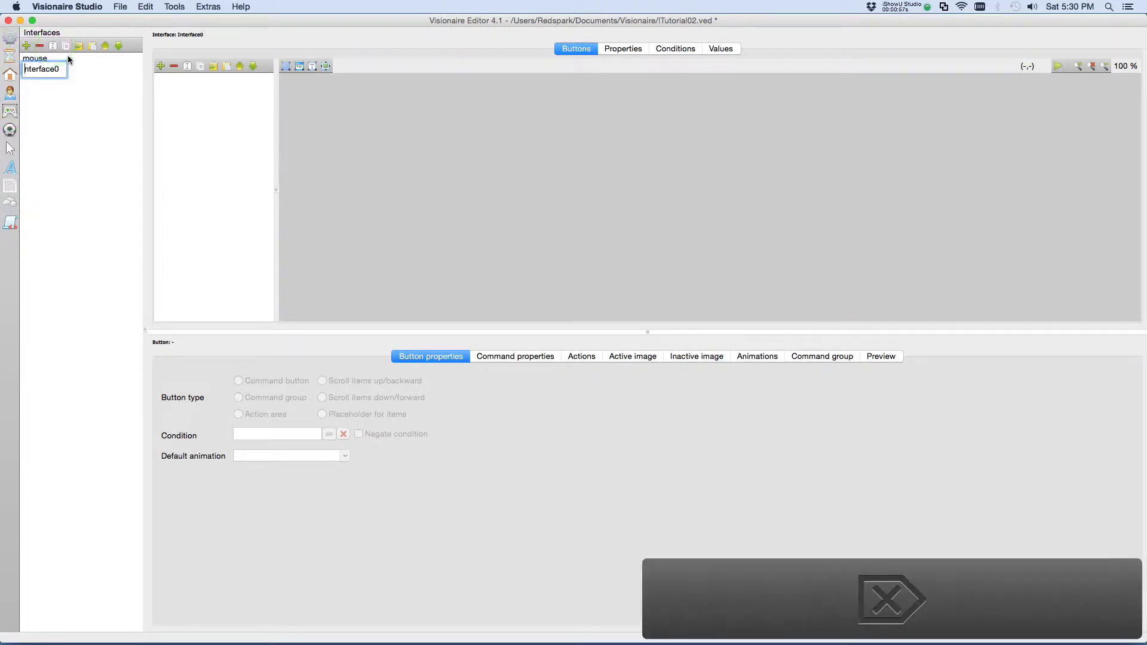
{"action": "key", "text": "Delete"}
{"action": "key", "text": "Delete"}
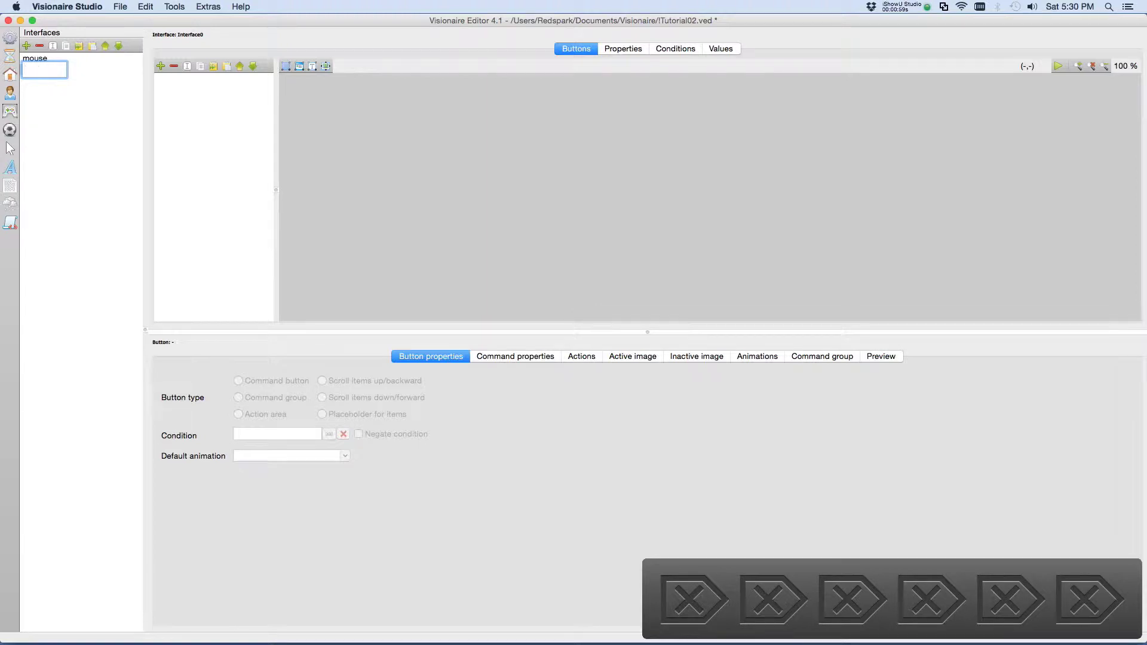
{"action": "type", "text": "snoop"}
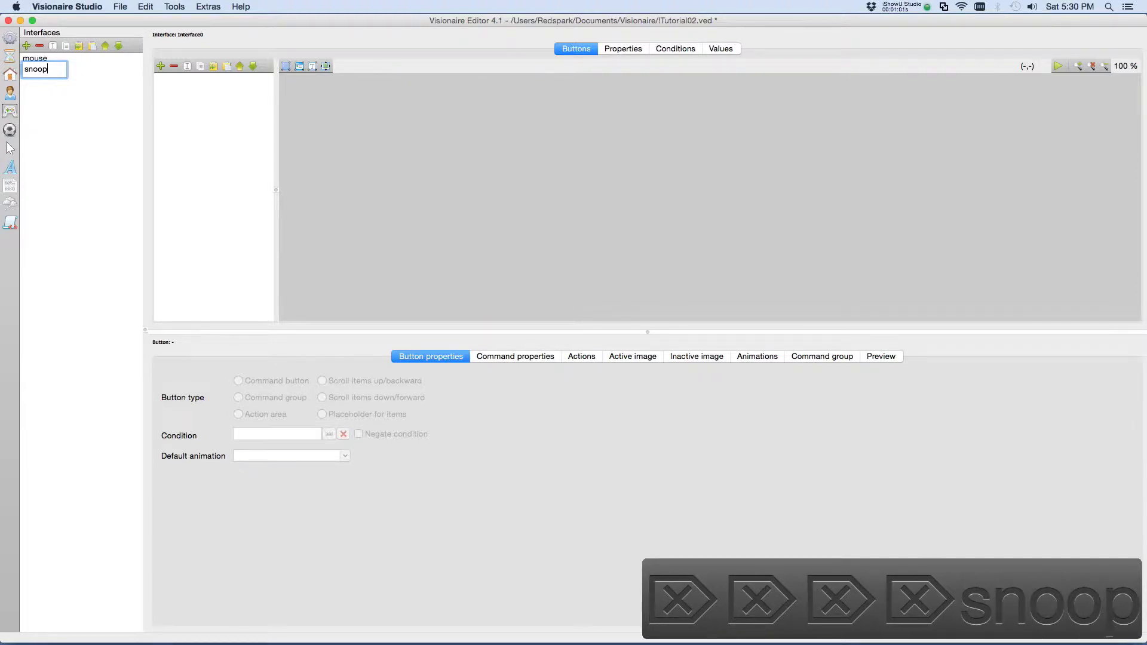
{"action": "key", "text": "Return"}
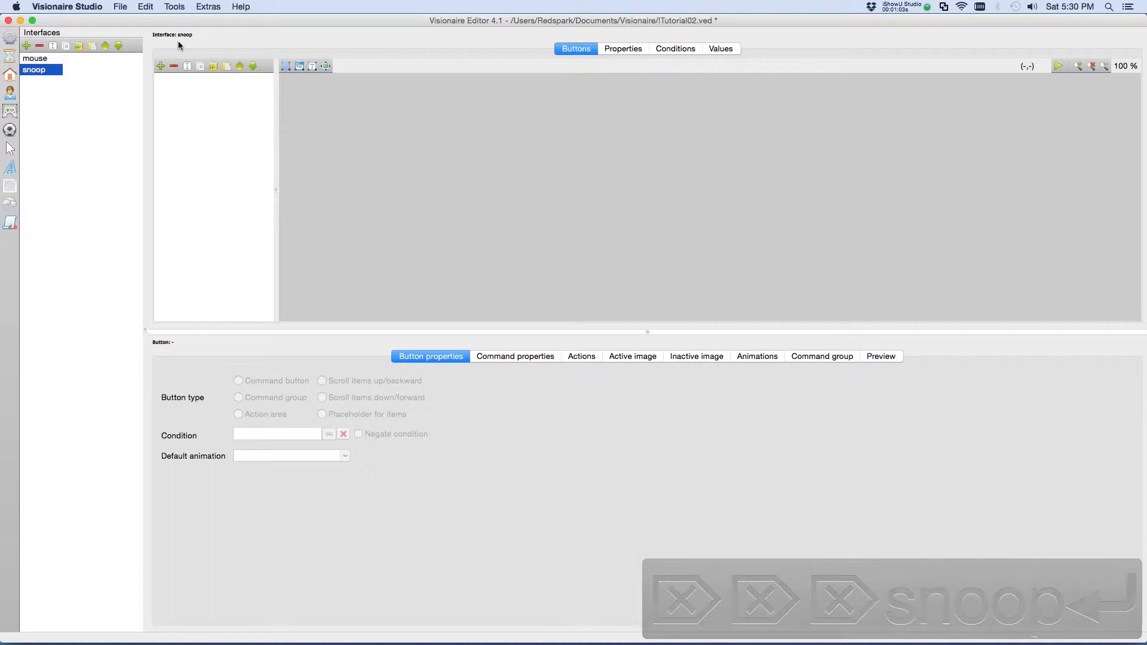
Add a button to the snoop interface and name it hotspot.
{"action": "left_click", "coordinate": [161, 67]}
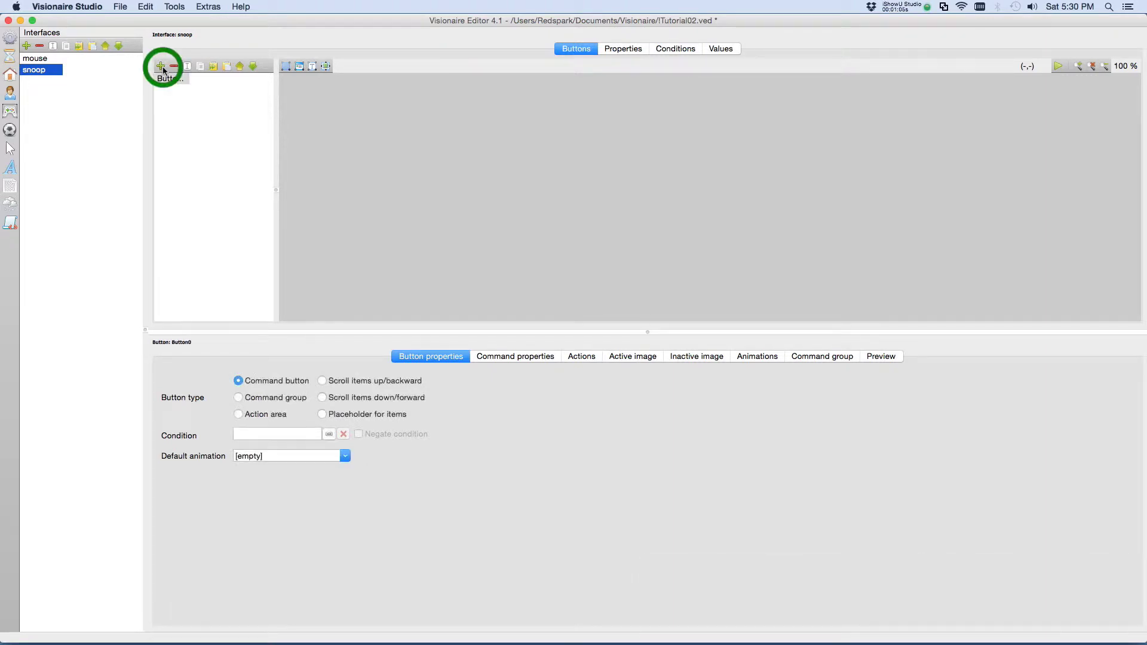
{"action": "left_click", "coordinate": [188, 66]}
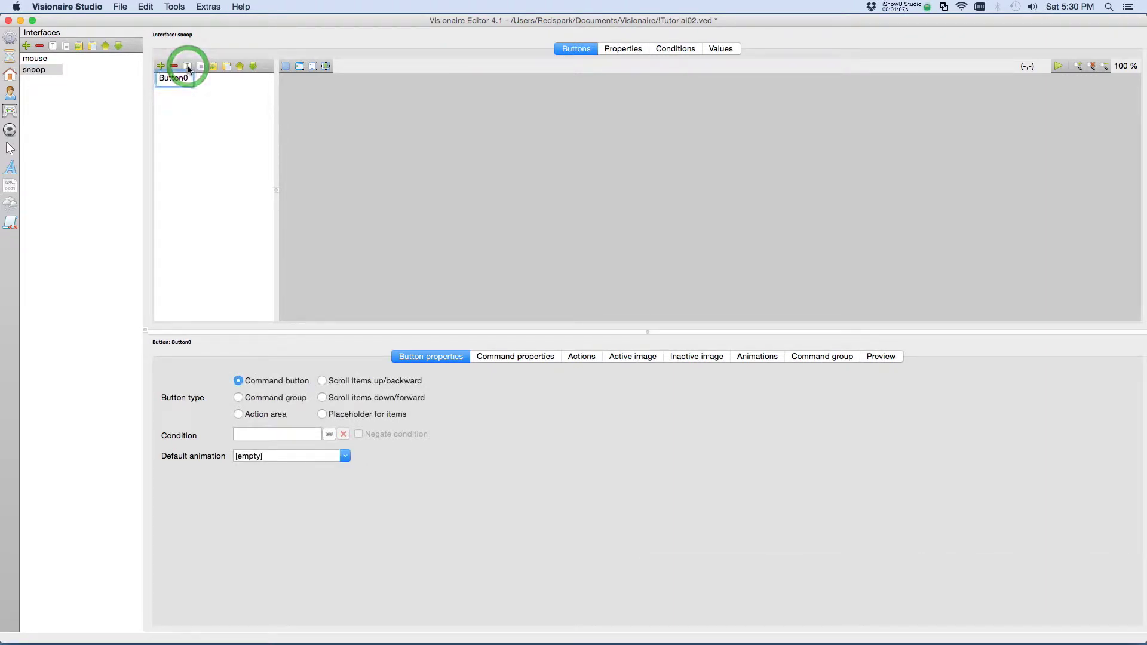
{"action": "key", "text": "Delete"}
{"action": "key", "text": "Delete"}
{"action": "key", "text": "Delete"}
{"action": "key", "text": "Delete"}
{"action": "key", "text": "Delete"}
{"action": "key", "text": "Delete"}
{"action": "key", "text": "Delete"}
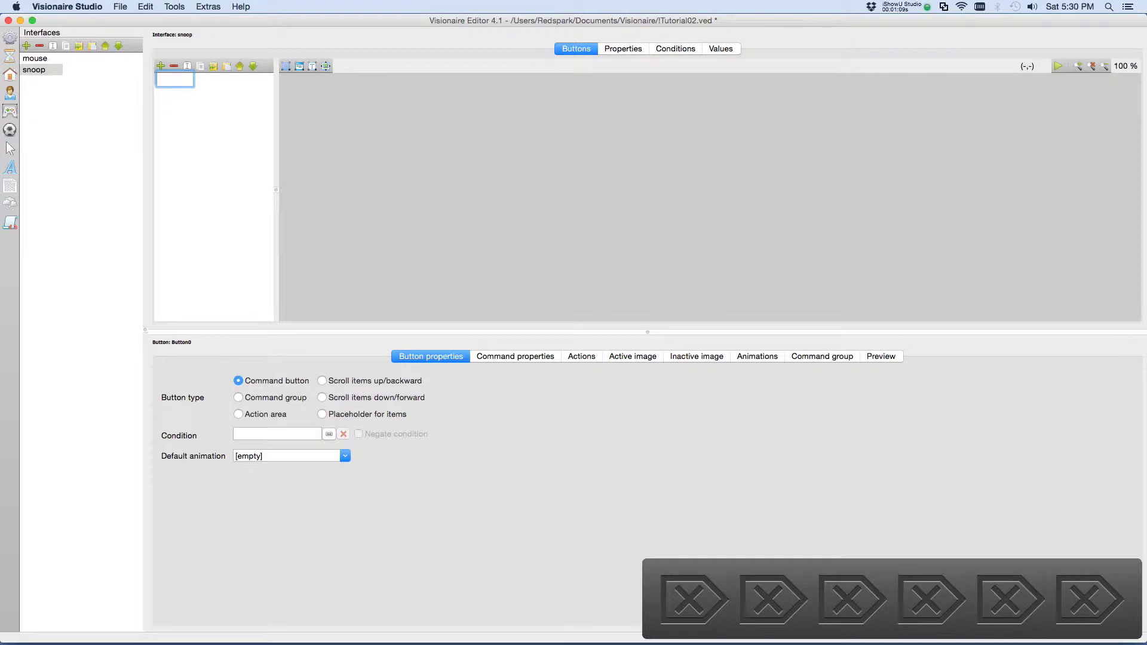
{"action": "type", "text": "h"}
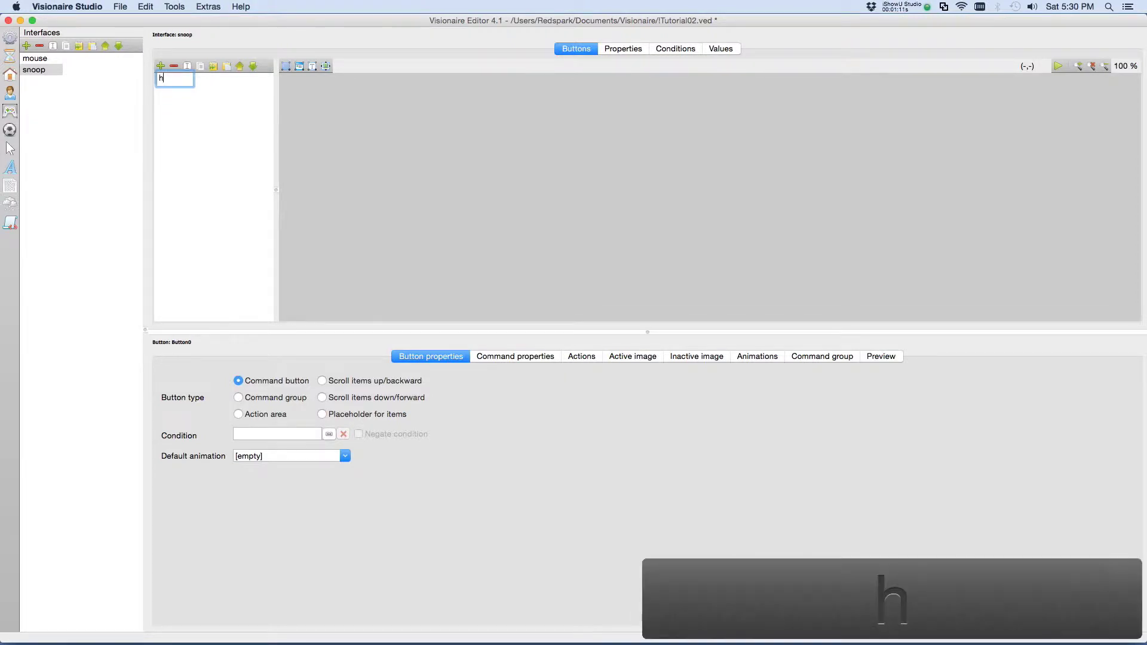
{"action": "type", "text": "otspot"}
{"action": "key", "text": "Return"}
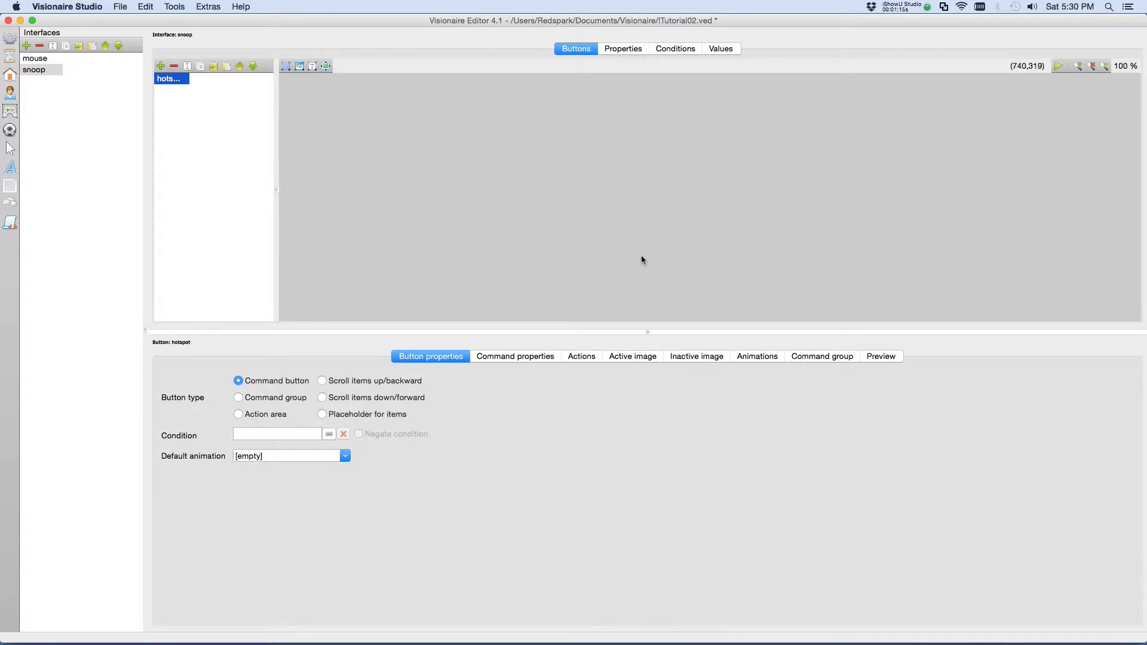
Create an animation named hotspot on the hotspot button's Animations tab.
{"action": "left_click", "coordinate": [765, 360]}
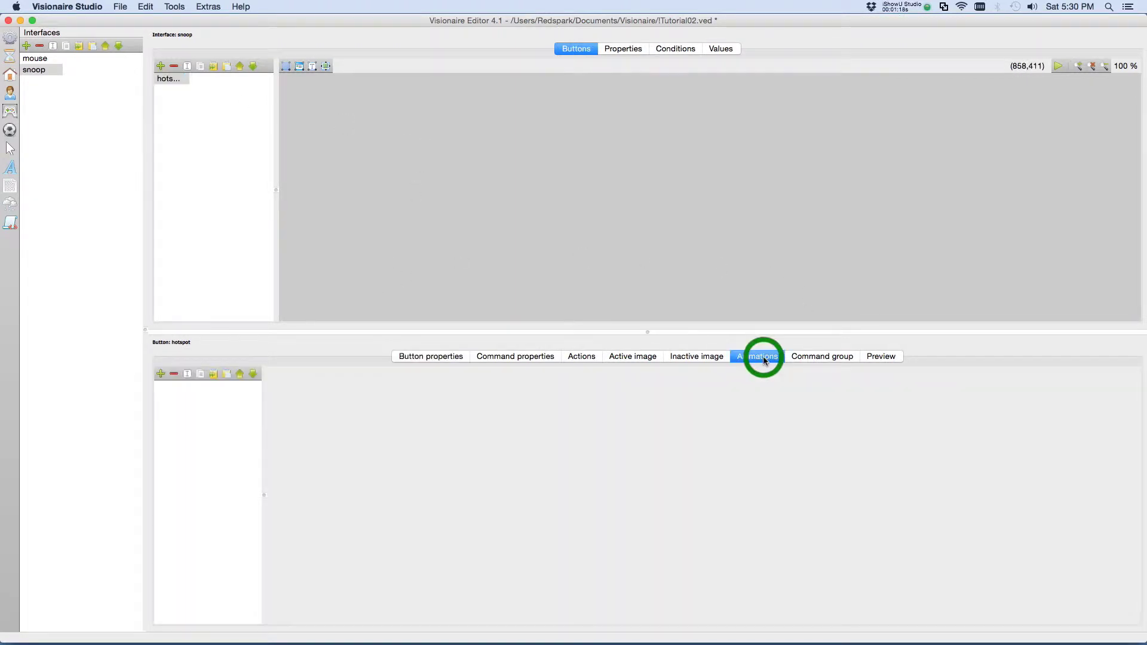
{"action": "left_click", "coordinate": [160, 374]}
{"action": "left_click", "coordinate": [187, 375]}
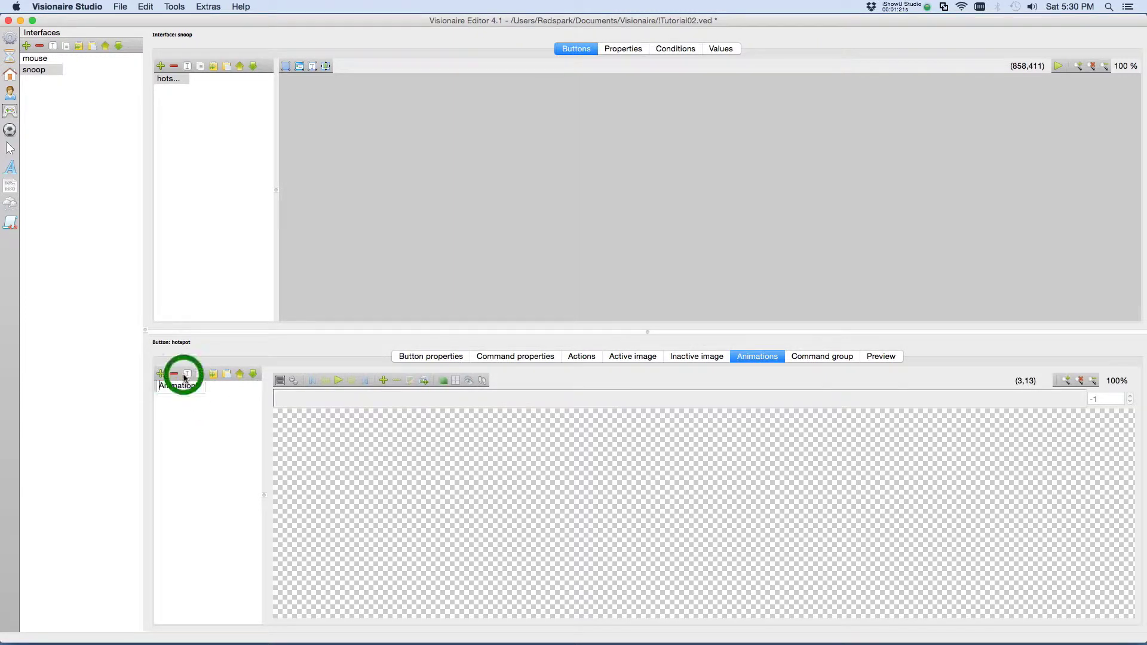
{"action": "key", "text": "BackSpace"}
{"action": "key", "text": "BackSpace"}
{"action": "key", "text": "BackSpace"}
{"action": "key", "text": "BackSpace"}
{"action": "key", "text": "BackSpace"}
{"action": "key", "text": "BackSpace"}
{"action": "key", "text": "BackSpace"}
{"action": "key", "text": "BackSpace"}
{"action": "key", "text": "BackSpace"}
{"action": "key", "text": "BackSpace"}
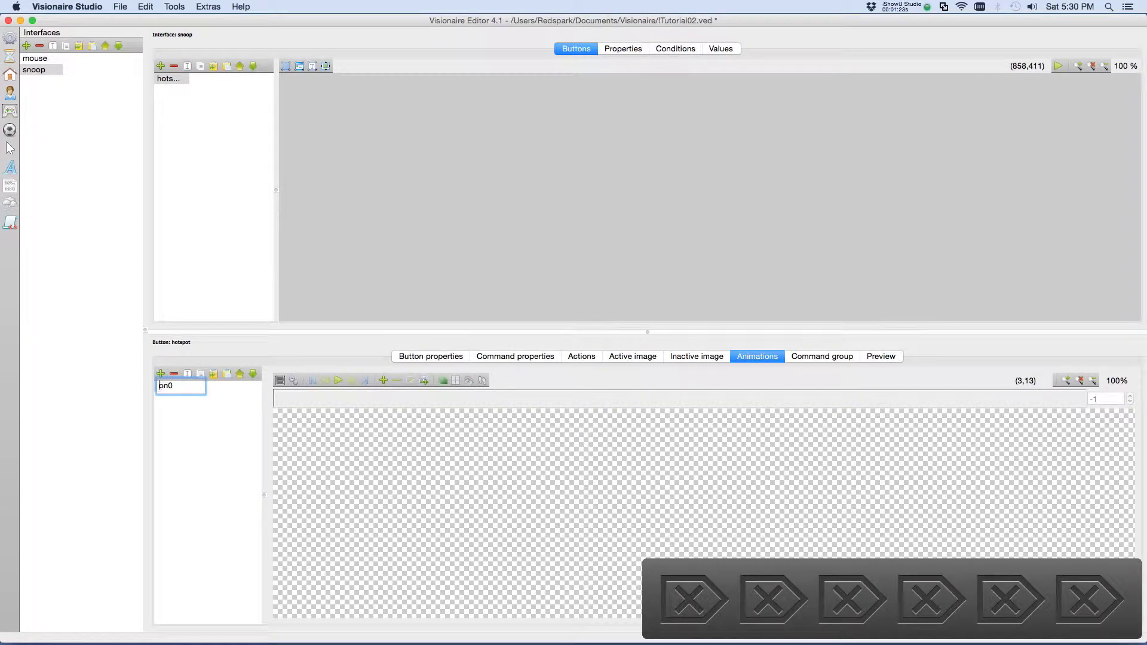
{"action": "type", "text": "h"}
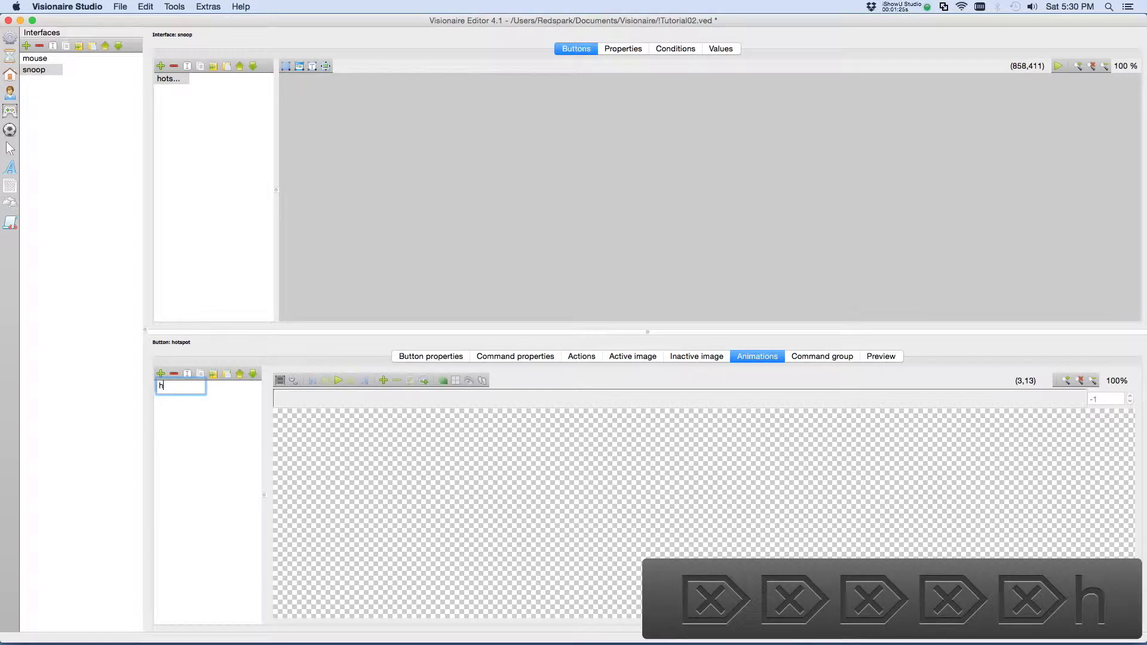
{"action": "type", "text": "otspot"}
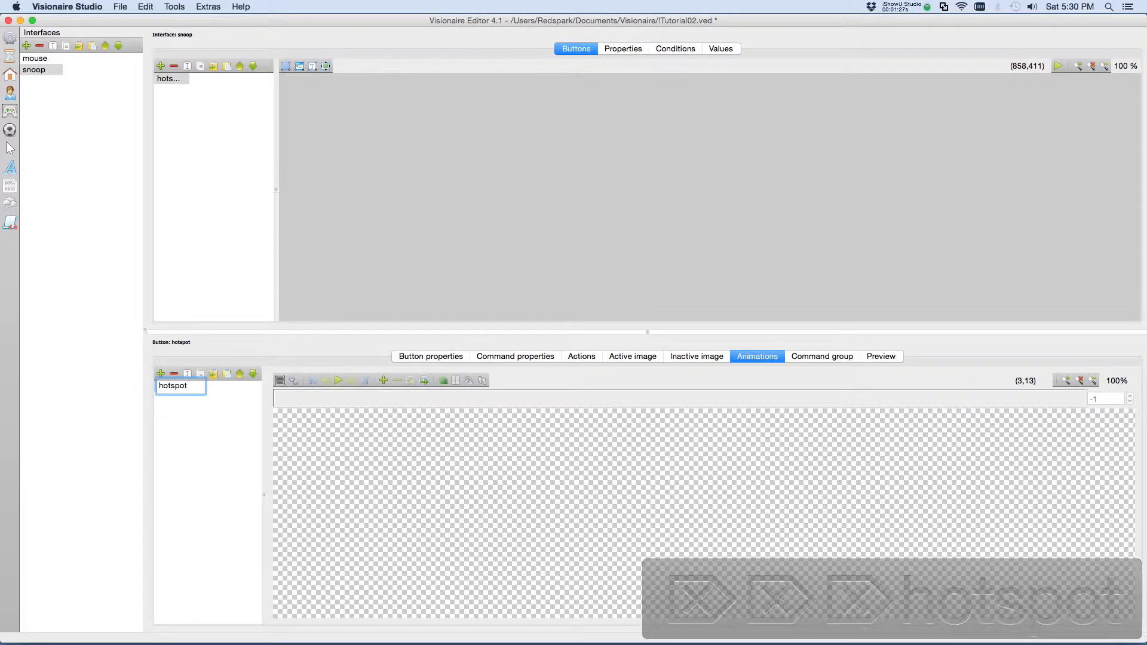
{"action": "key", "text": "Return"}
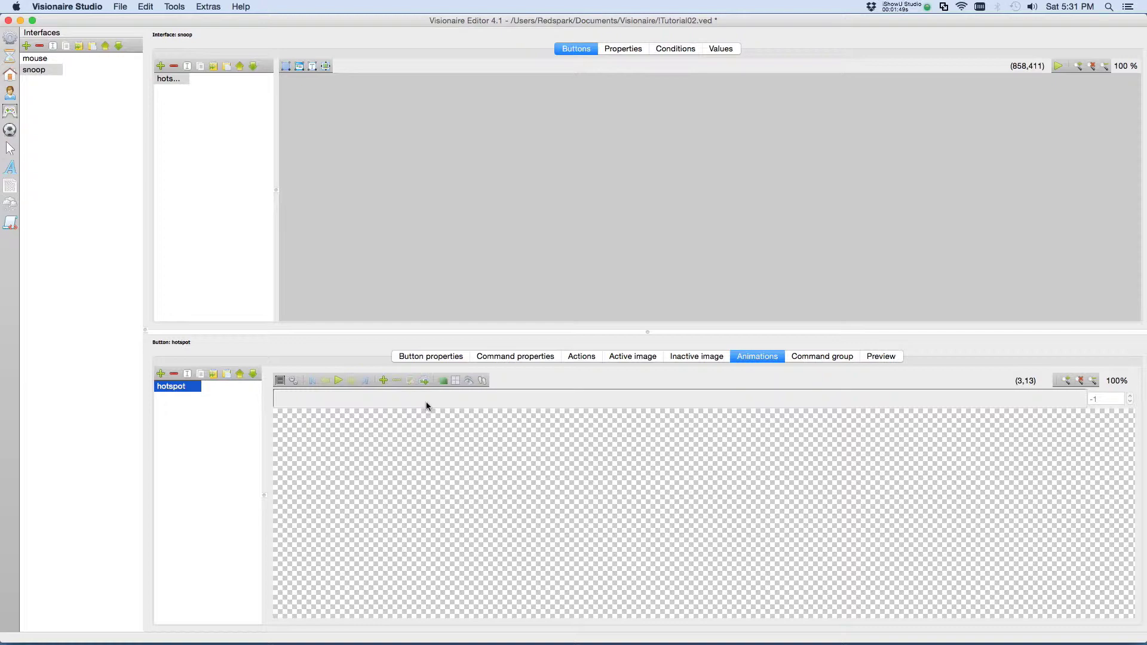
Load Snoop1 to Snoop3 from gfx/gui as the animation's frame sequence.
{"action": "left_click", "coordinate": [425, 383]}
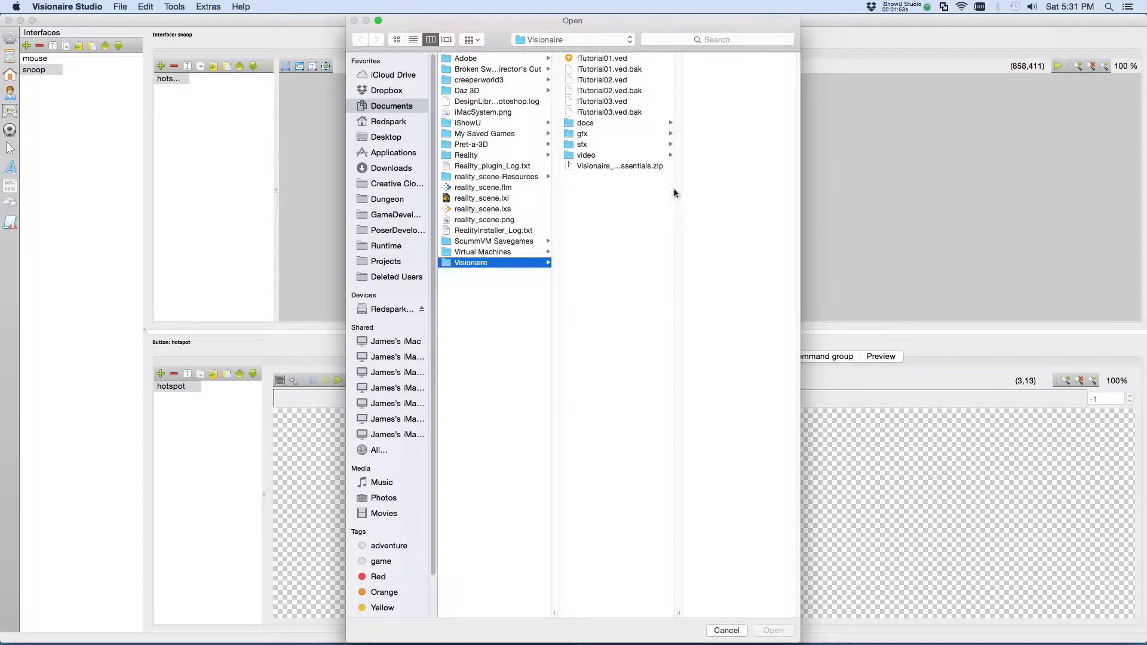
{"action": "left_click", "coordinate": [583, 133]}
{"action": "left_click", "coordinate": [707, 79]}
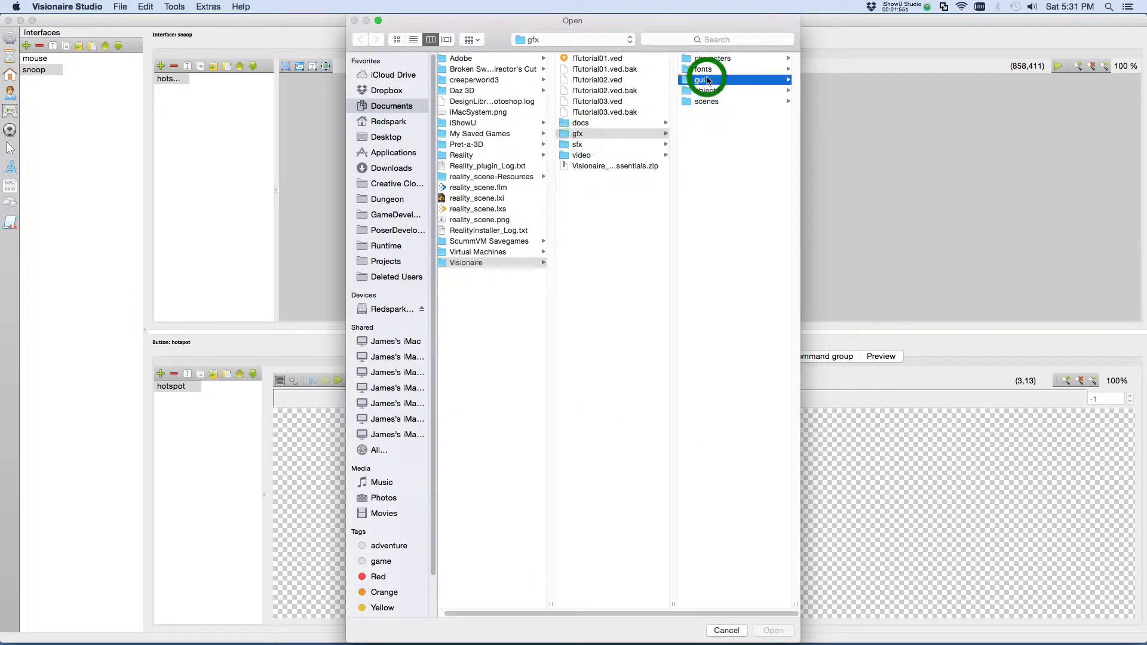
{"action": "left_click", "coordinate": [728, 90]}
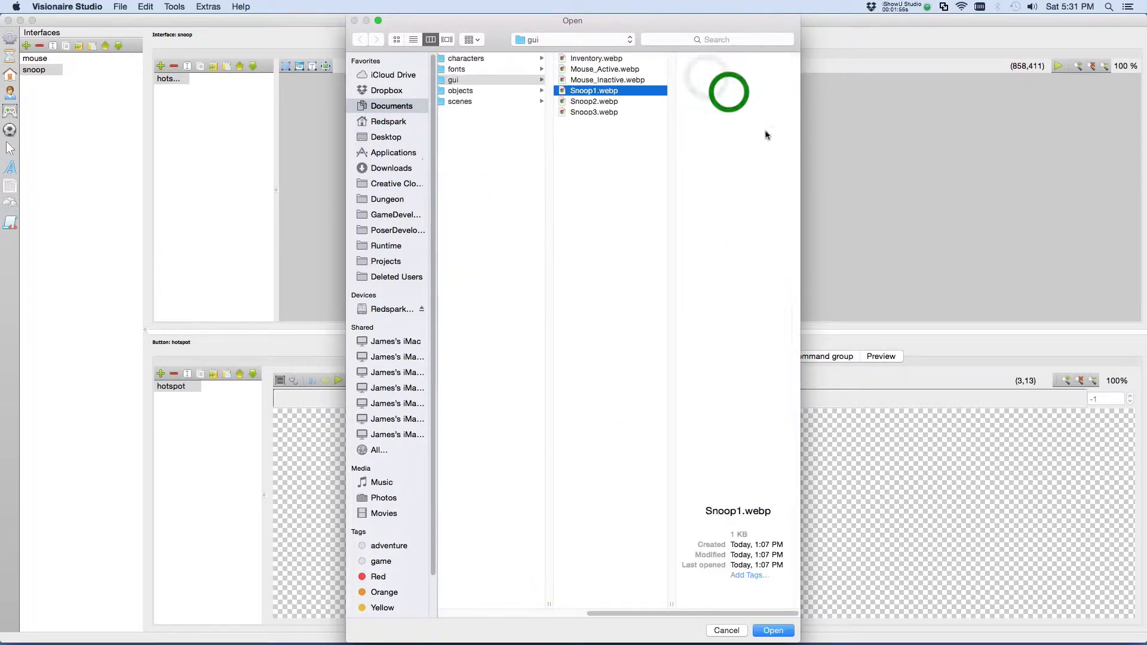
{"action": "left_click", "coordinate": [774, 630]}
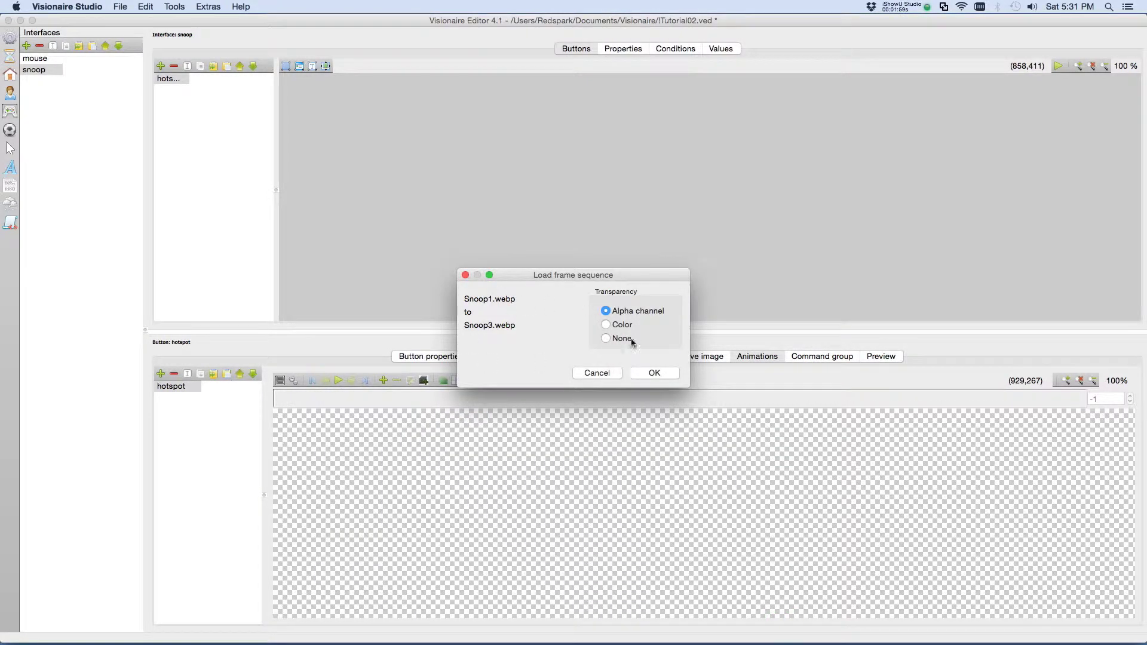
{"action": "left_click", "coordinate": [653, 372]}
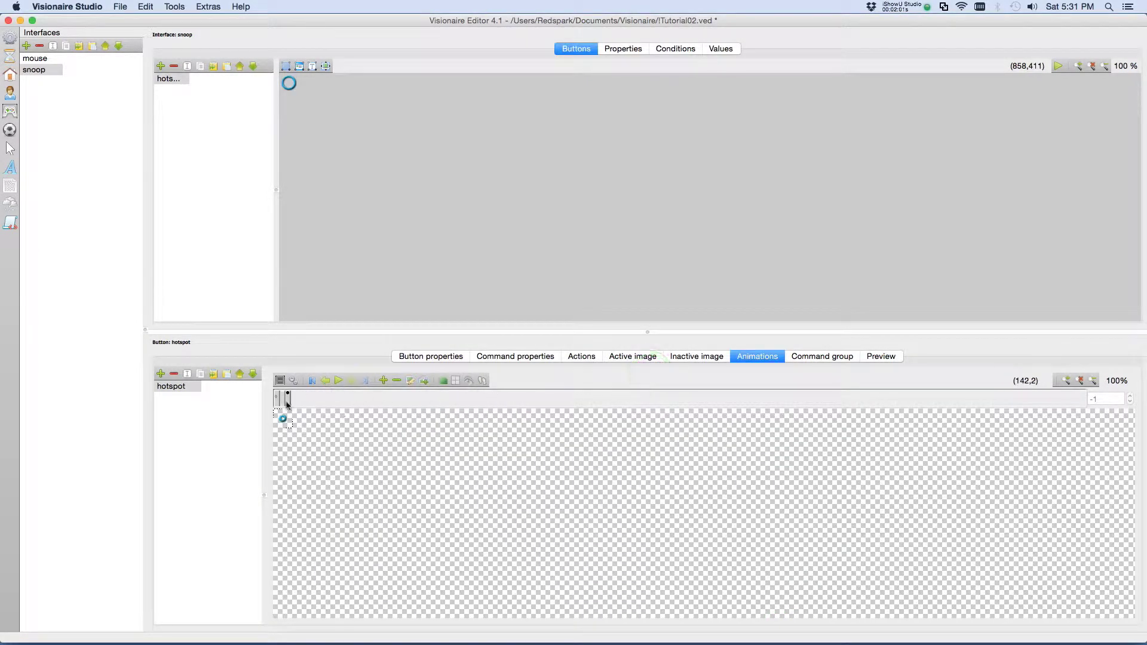
Preview the animation, stepping through its frames from first to last.
{"action": "left_click", "coordinate": [312, 380]}
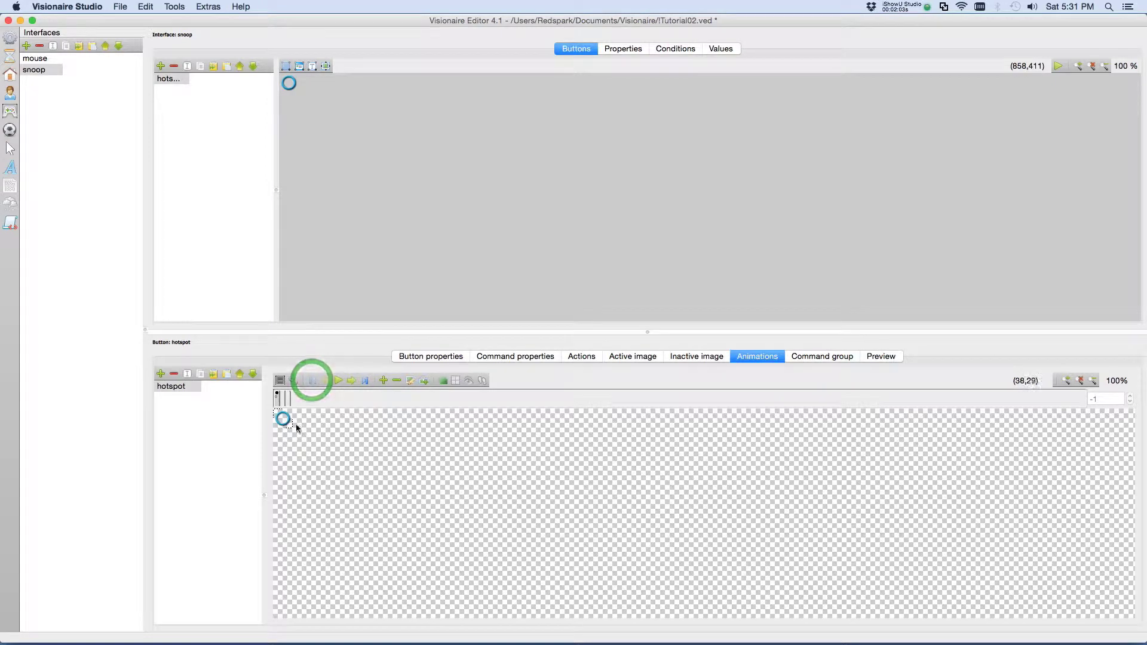
{"action": "left_click", "coordinate": [352, 382]}
{"action": "left_click", "coordinate": [351, 383]}
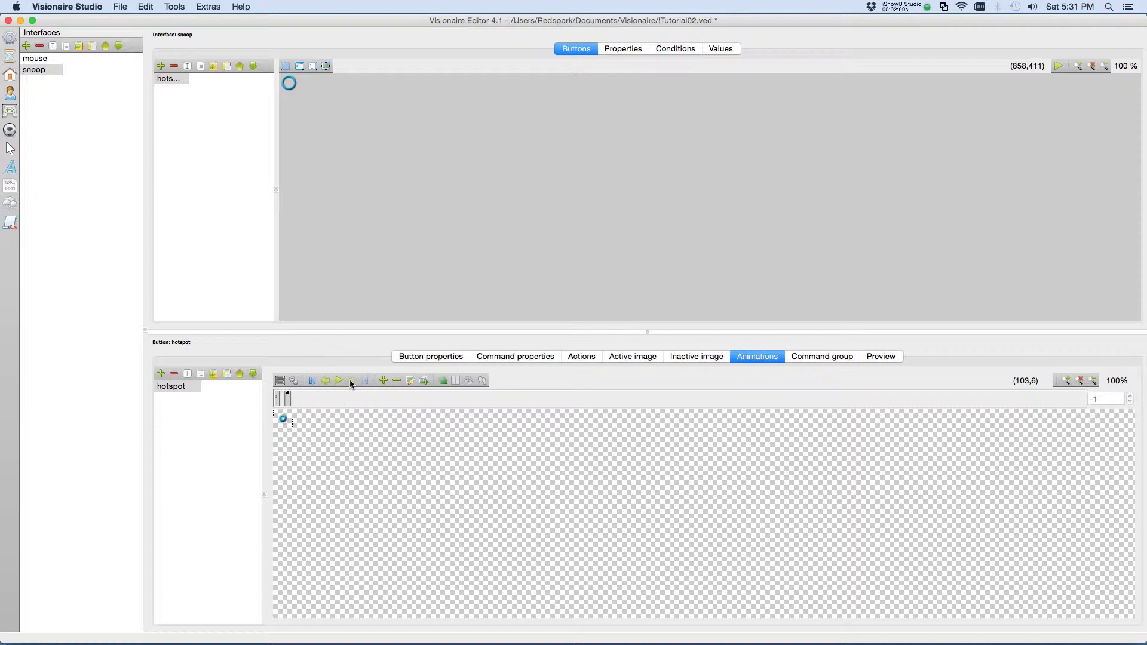
{"action": "left_click", "coordinate": [312, 381]}
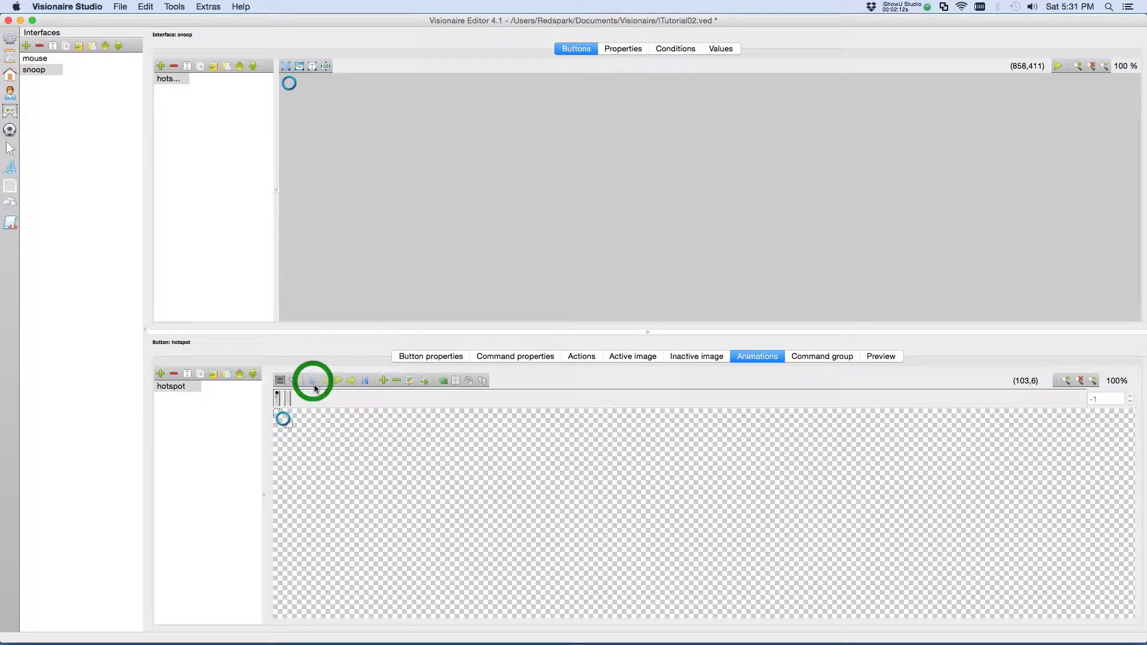
{"action": "left_click", "coordinate": [365, 382]}
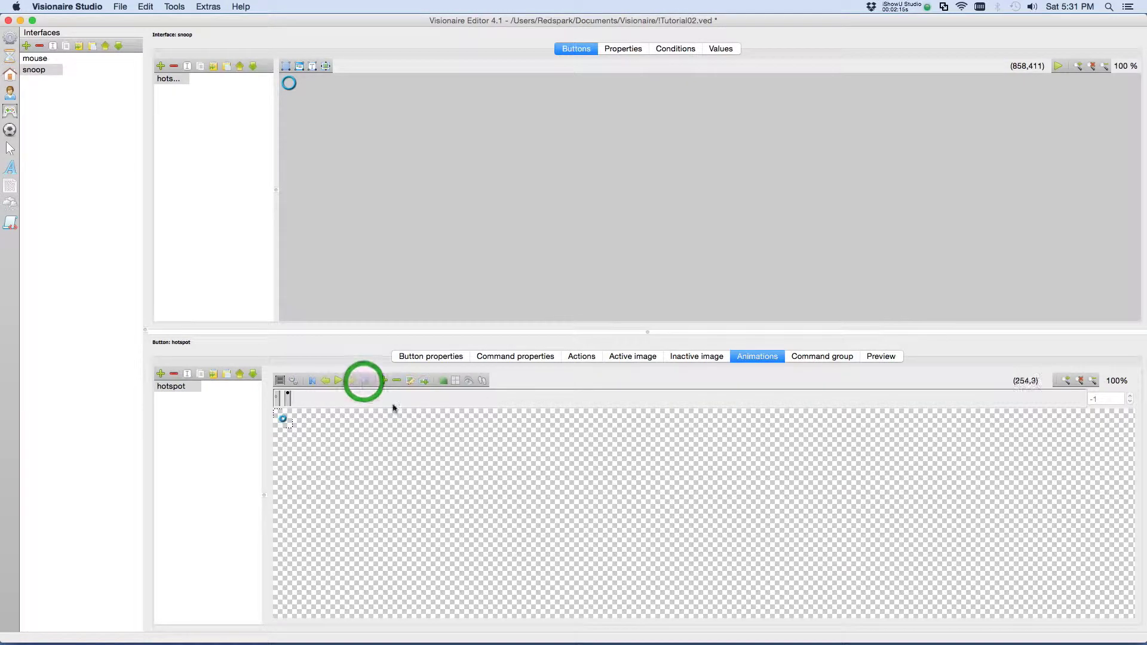
Add another frame using the gfx/gui/Snoop2.webp graphic.
{"action": "left_click", "coordinate": [385, 381]}
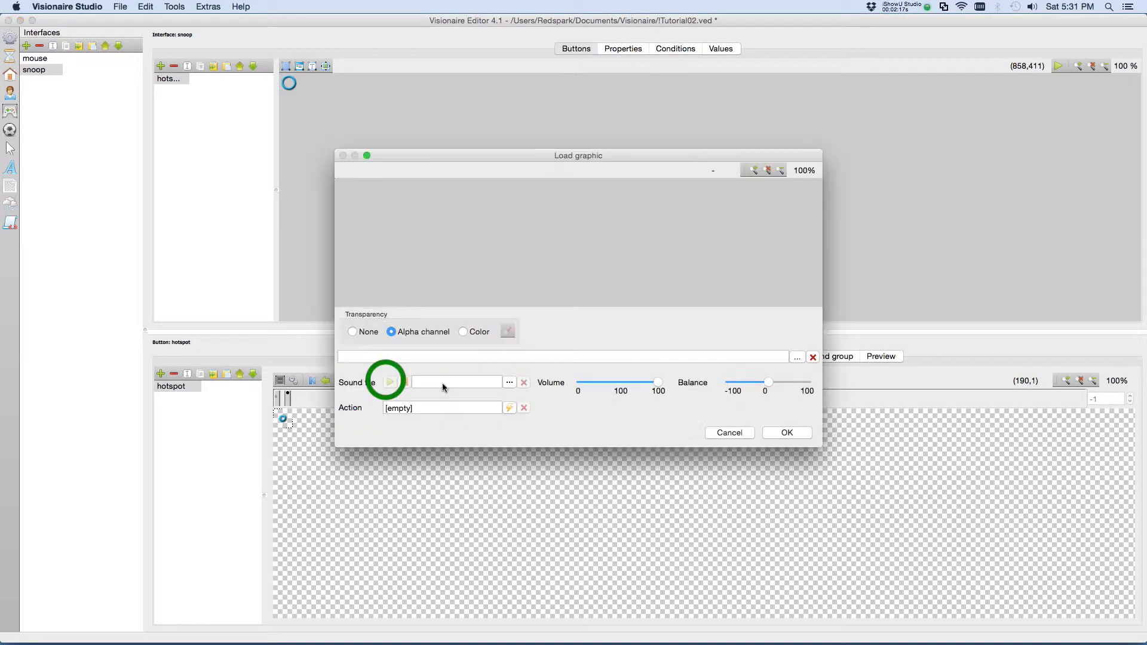
{"action": "left_click", "coordinate": [794, 360]}
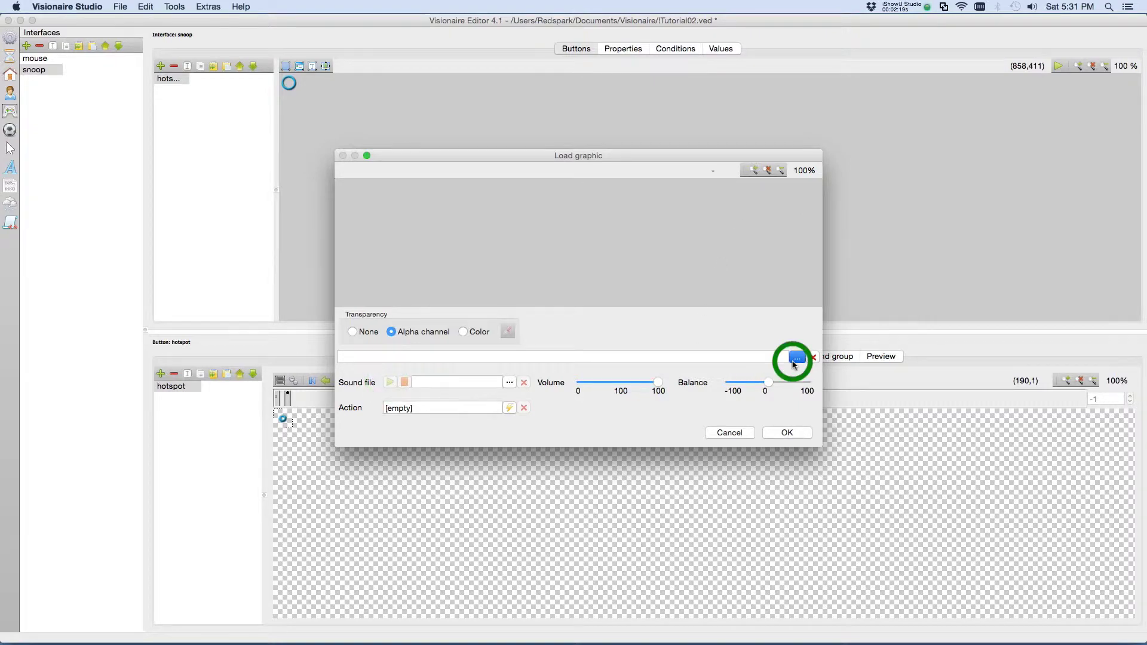
{"action": "left_click", "coordinate": [762, 102]}
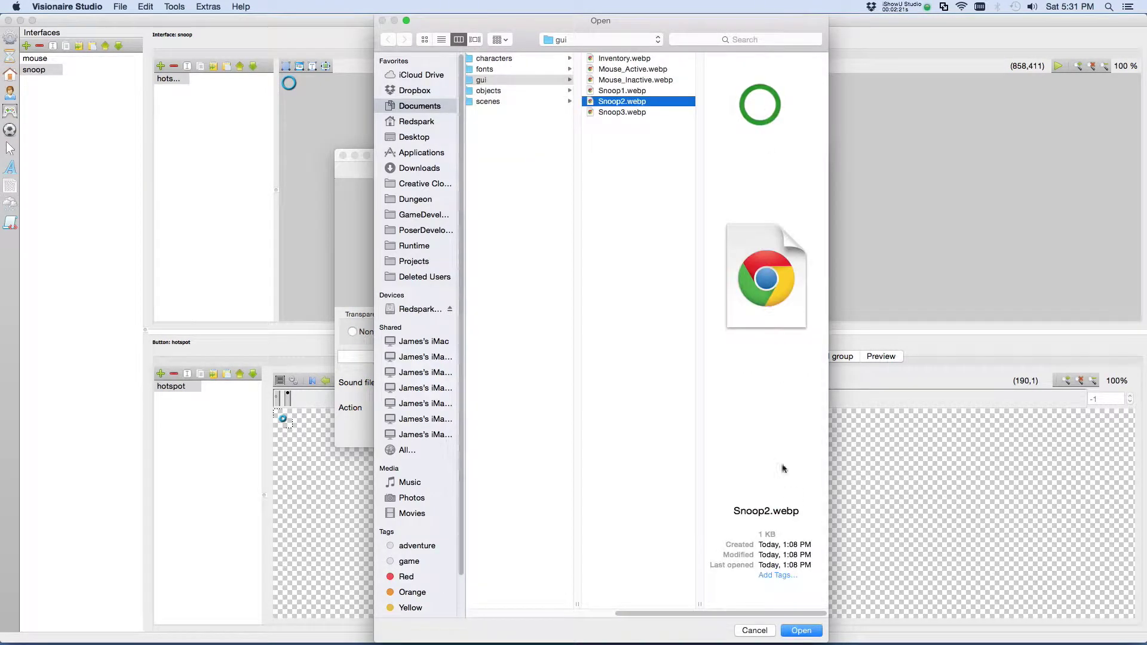
{"action": "left_click", "coordinate": [801, 631]}
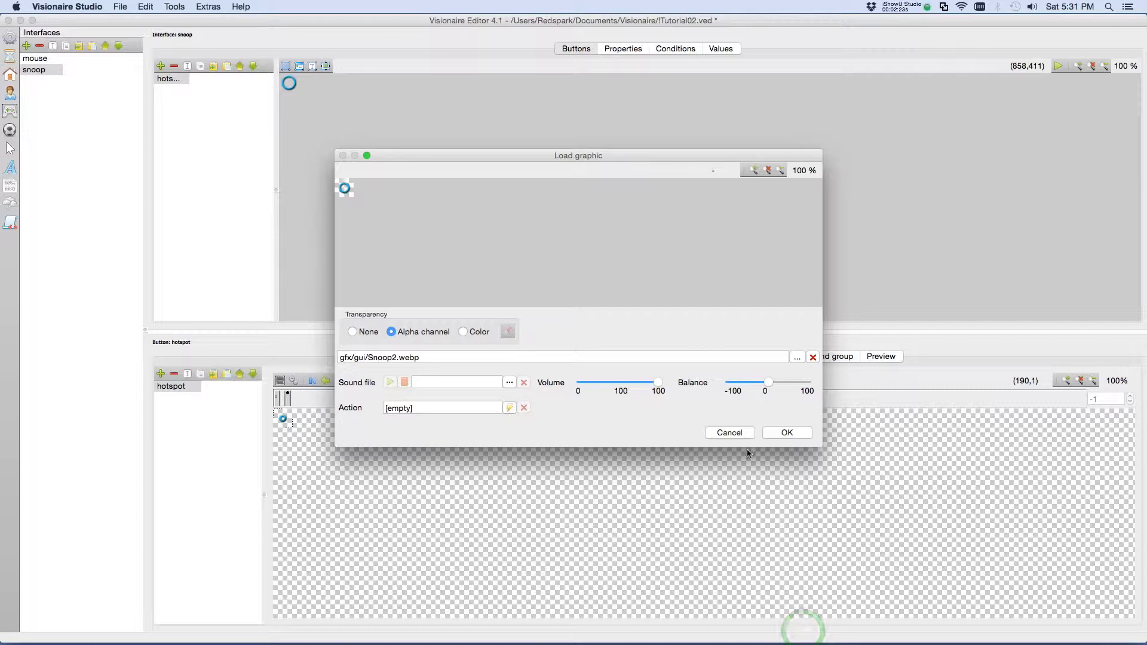
{"action": "left_click", "coordinate": [783, 431]}
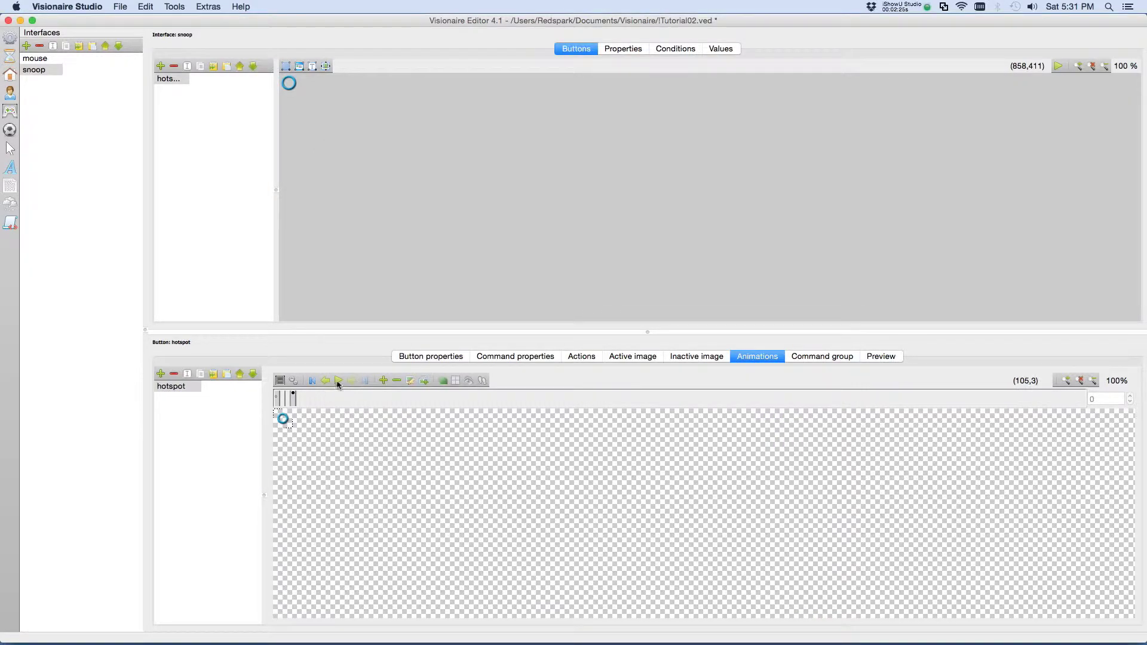
Preview the animation, then set 160 ms pauses between frames and infinite looping.
{"action": "left_click", "coordinate": [338, 382]}
{"action": "left_click", "coordinate": [338, 382]}
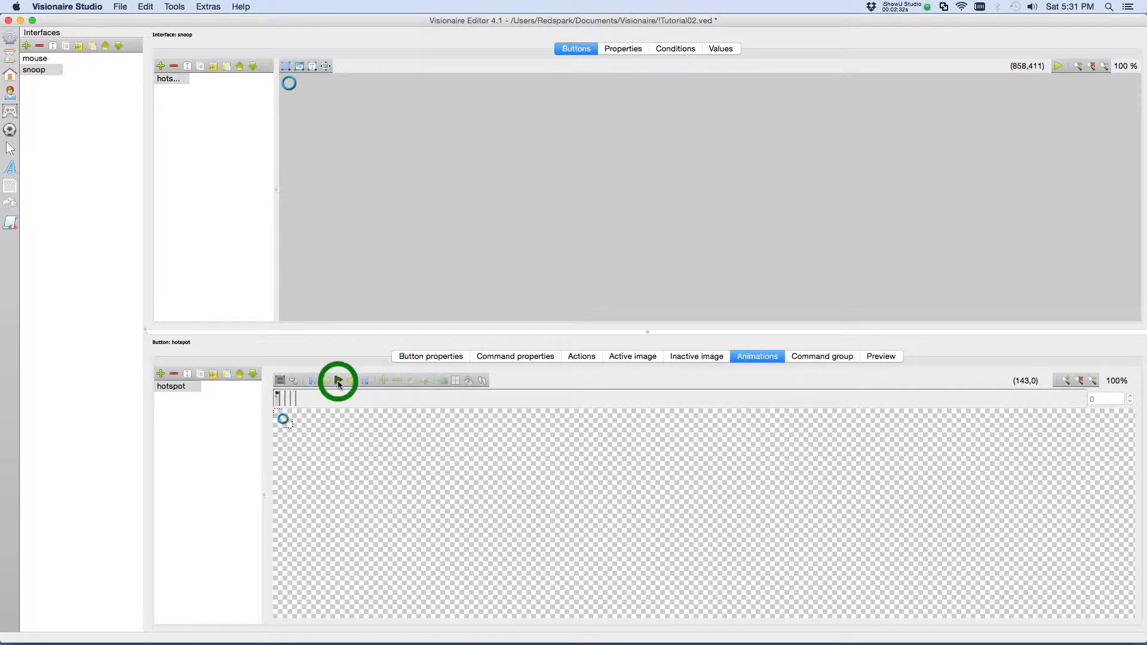
{"action": "left_click", "coordinate": [293, 381]}
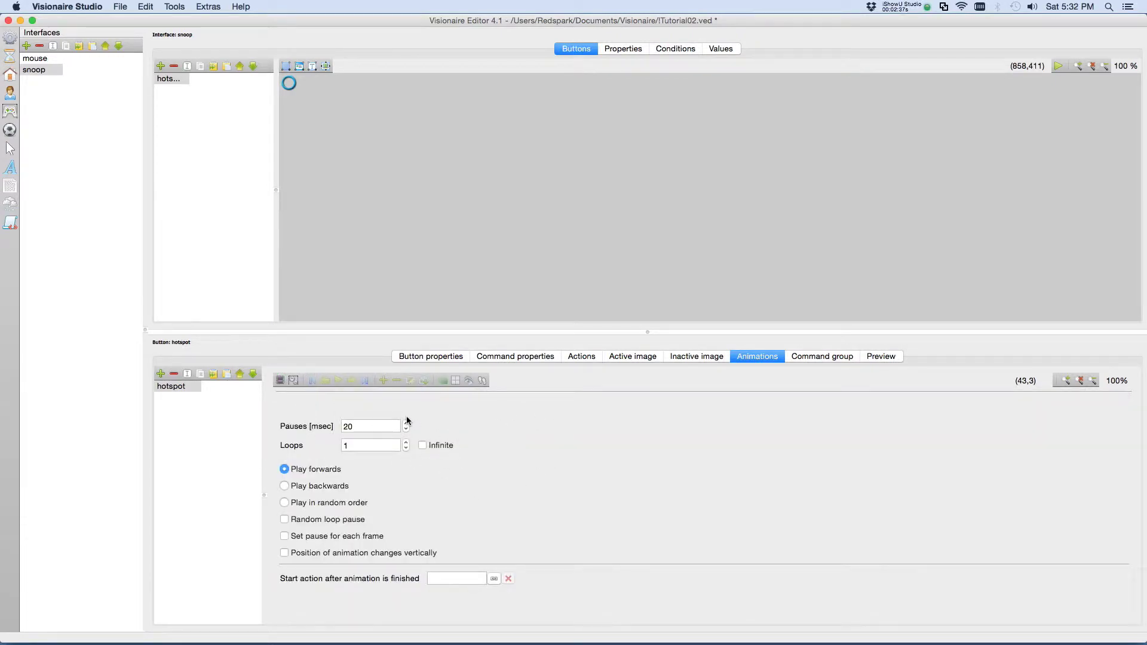
{"action": "double_click", "coordinate": [348, 426]}
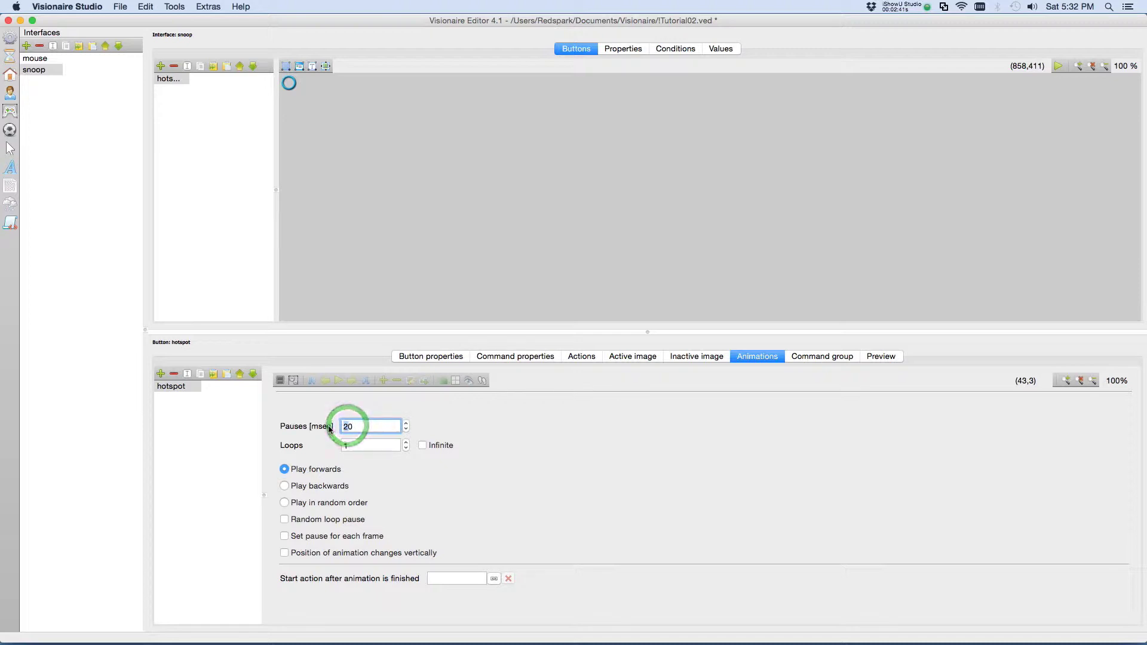
{"action": "type", "text": "10"}
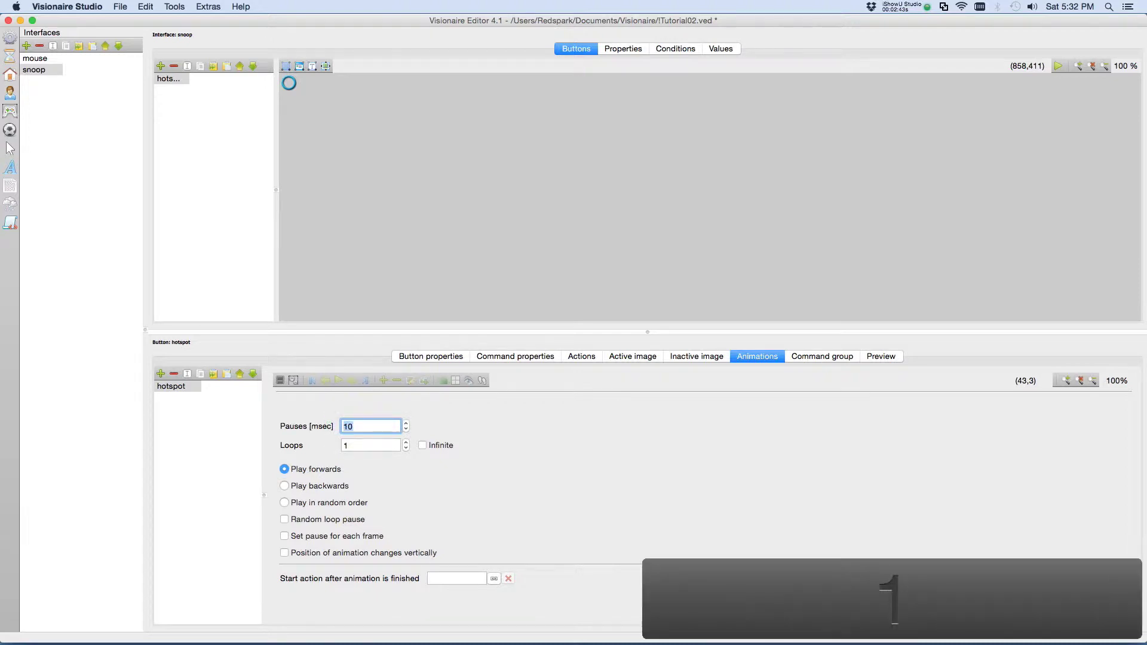
{"action": "key", "text": "Right"}
{"action": "left_click", "coordinate": [348, 426]}
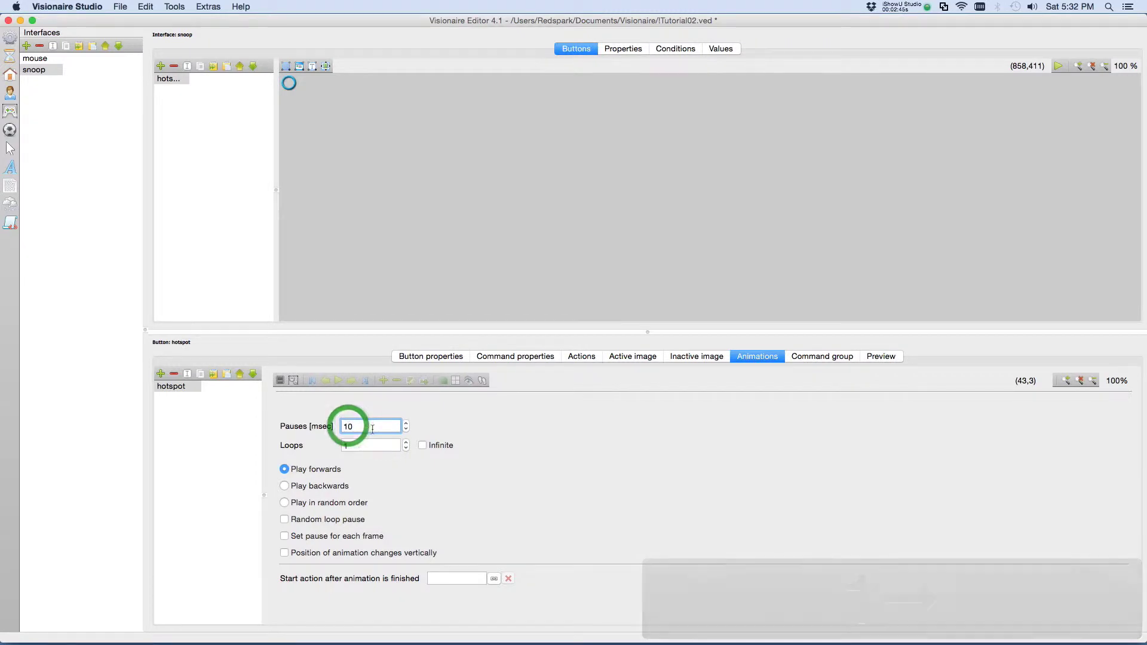
{"action": "type", "text": "6"}
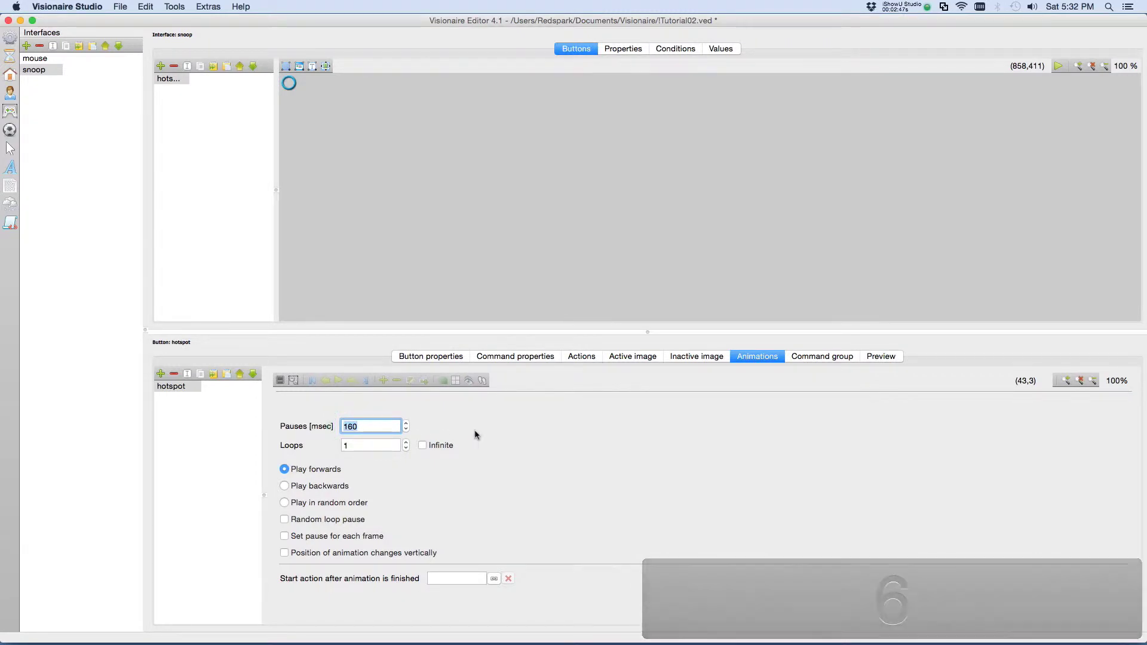
{"action": "left_click", "coordinate": [477, 430]}
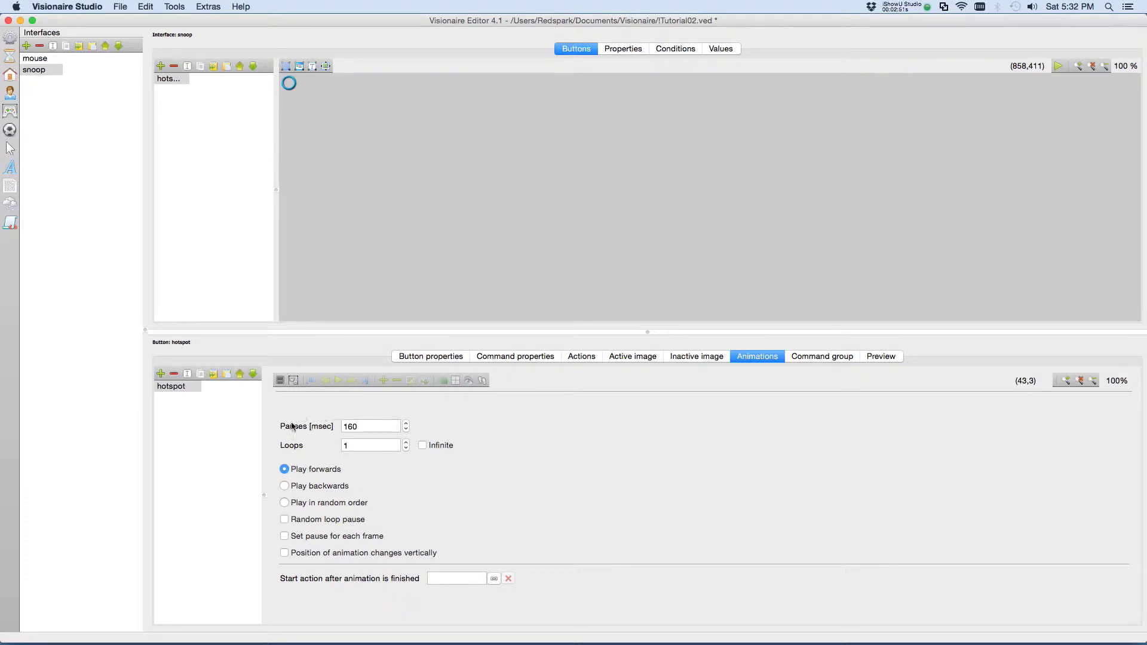
{"action": "left_click", "coordinate": [424, 446]}
{"action": "left_click", "coordinate": [279, 380]}
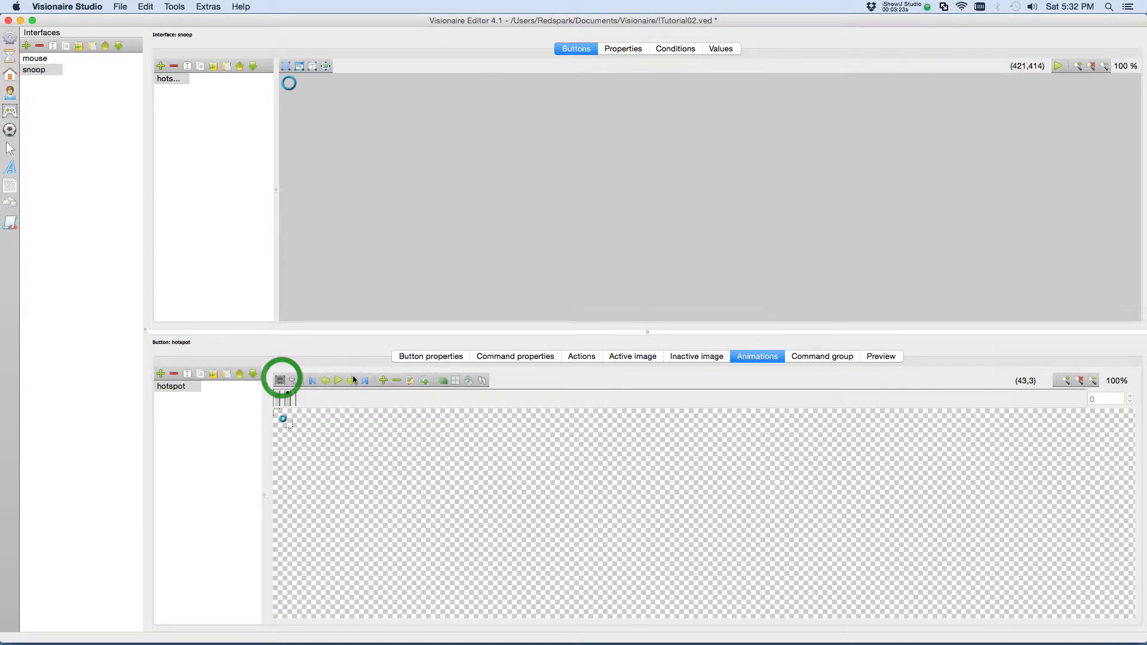
{"action": "left_click", "coordinate": [339, 380]}
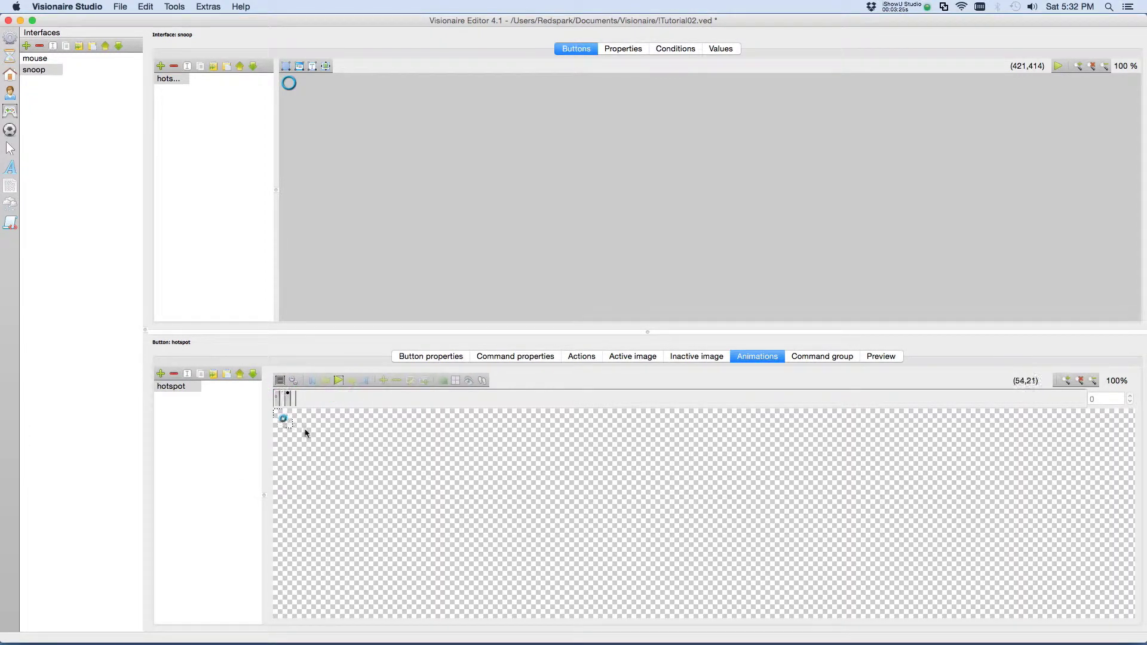
{"action": "left_click", "coordinate": [339, 380]}
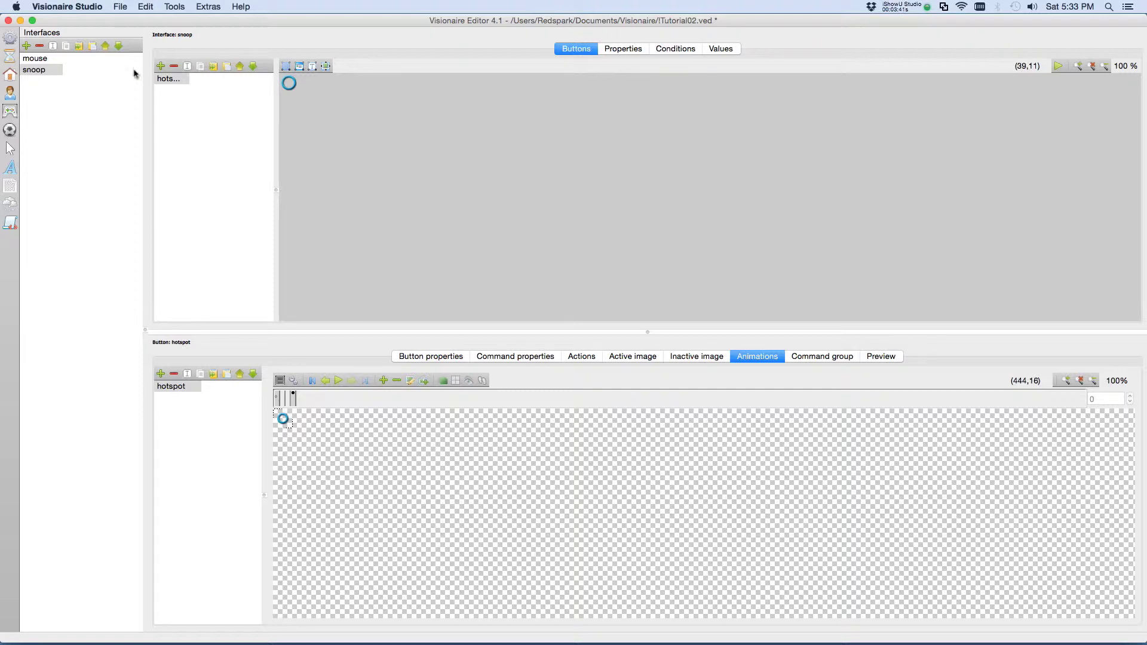
Go to the Key actions page in the game-wide settings.
{"action": "left_click", "coordinate": [10, 38]}
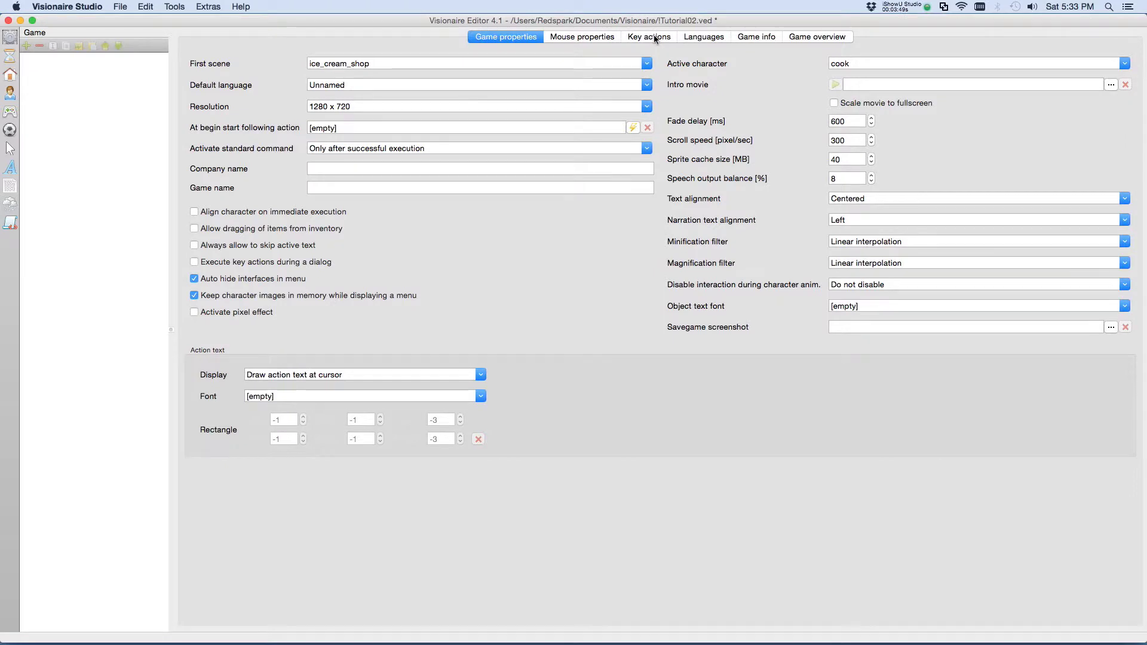
{"action": "left_click", "coordinate": [655, 39]}
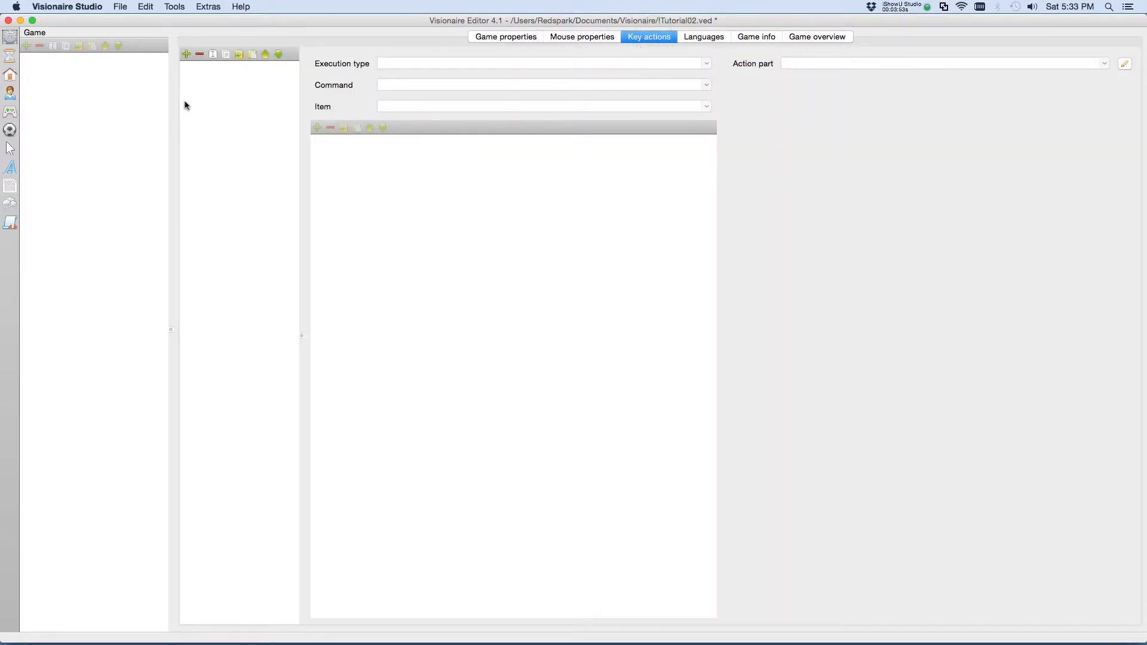
Create a new key action triggered by the Space key.
{"action": "left_click", "coordinate": [187, 55]}
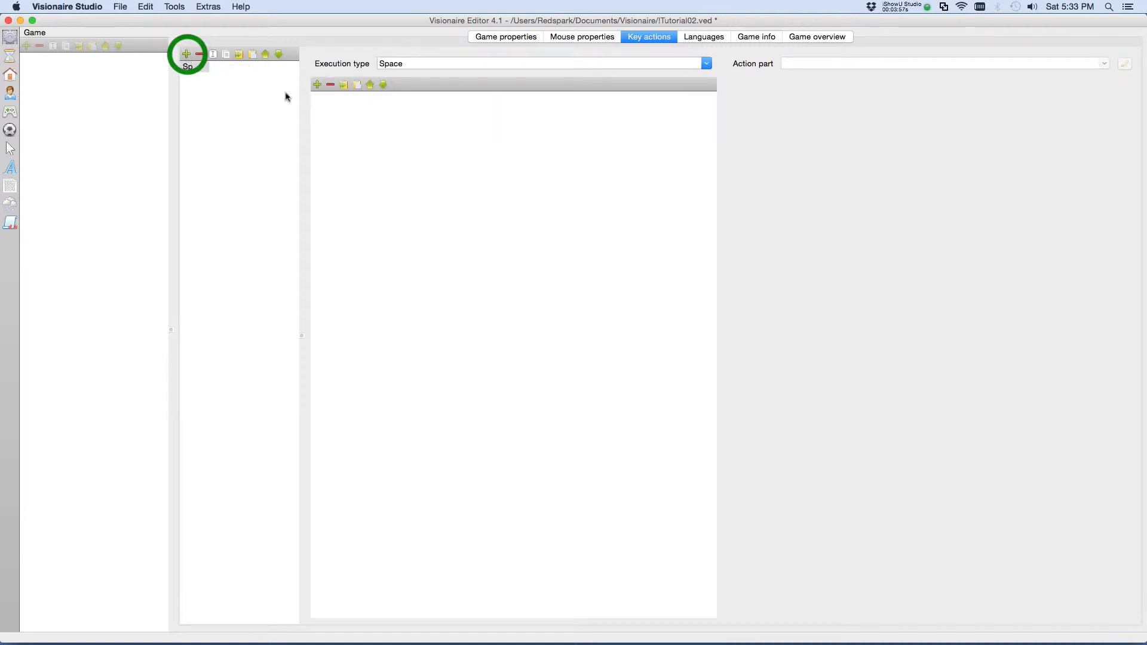
{"action": "left_click", "coordinate": [706, 63]}
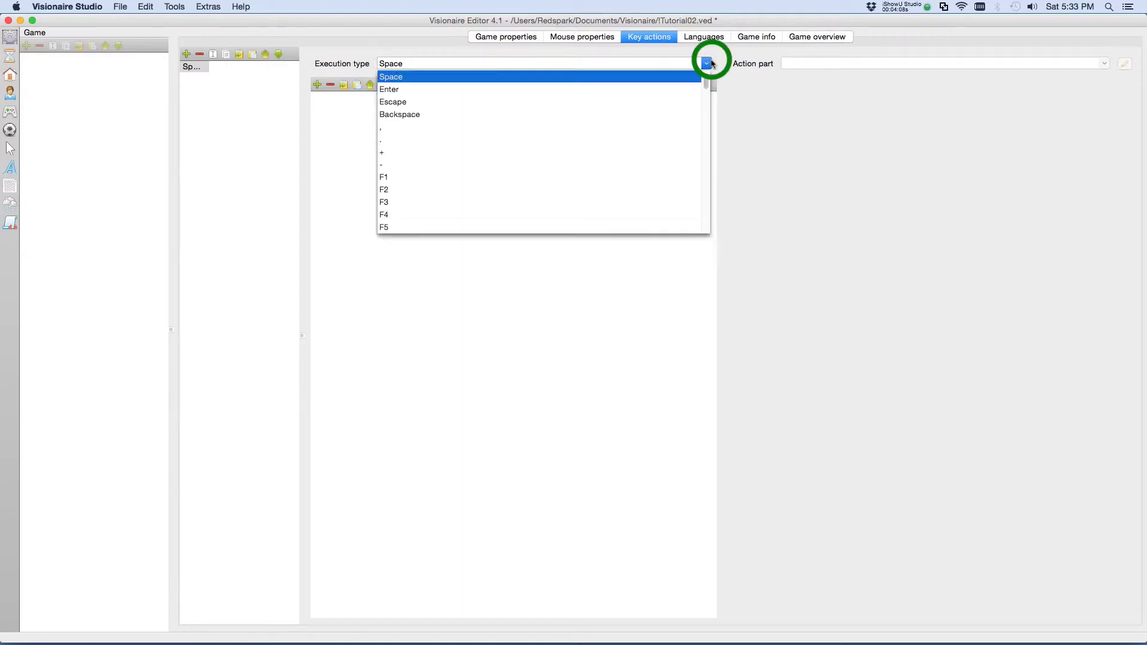
{"action": "left_click", "coordinate": [402, 78]}
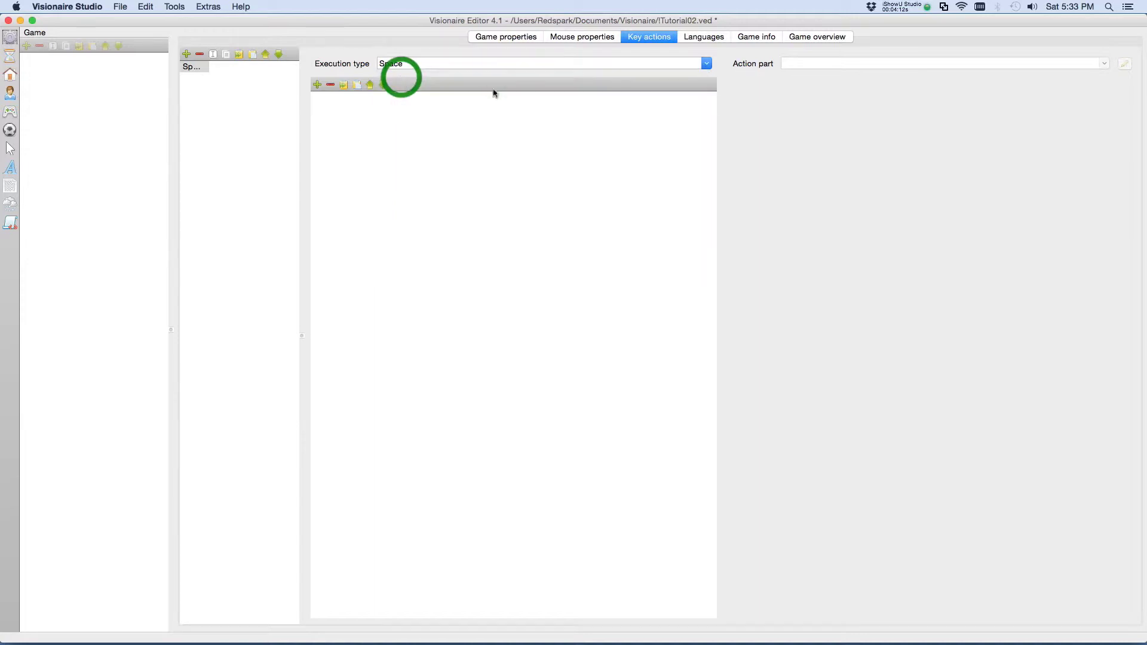
Add a 'Fade snoop animations in/out' part that fades in with a 200 ms delay.
{"action": "left_click", "coordinate": [317, 85]}
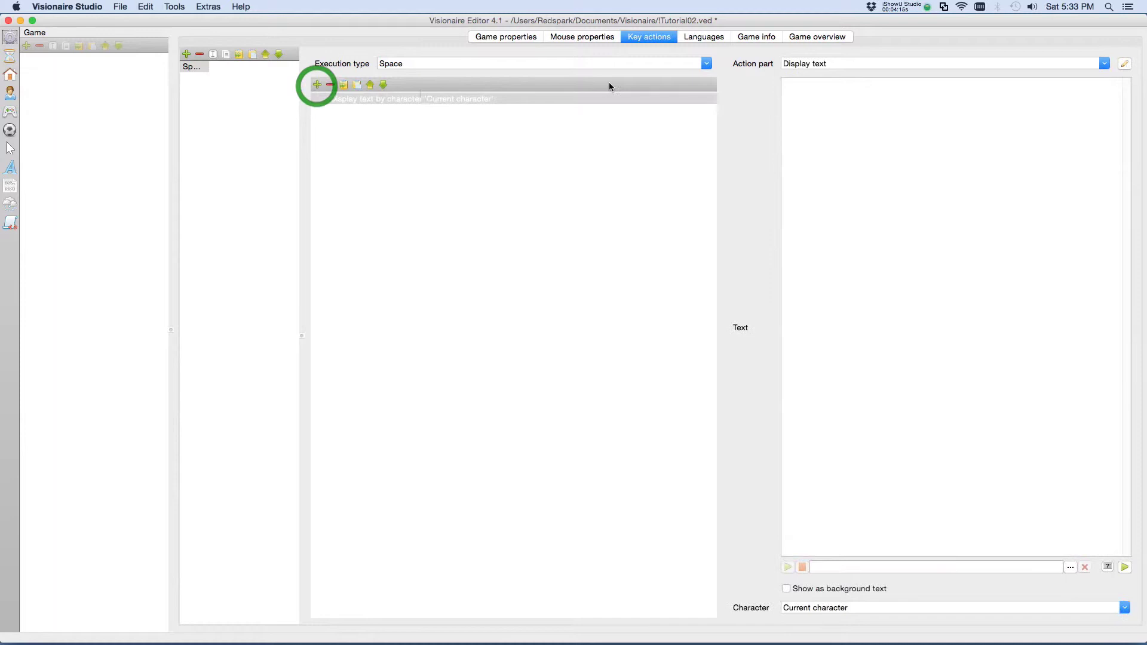
{"action": "left_click", "coordinate": [1104, 64]}
{"action": "scroll", "coordinate": [1043, 128], "scroll_direction": "down", "scroll_amount": 3}
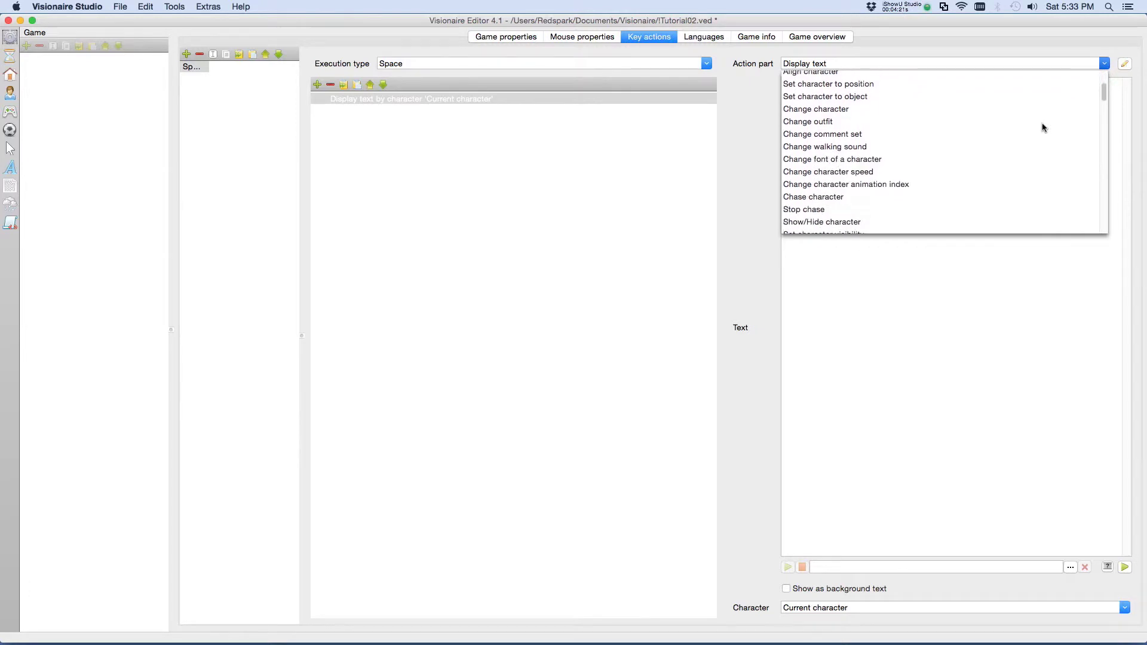
{"action": "scroll", "coordinate": [1043, 128], "scroll_direction": "down", "scroll_amount": 5}
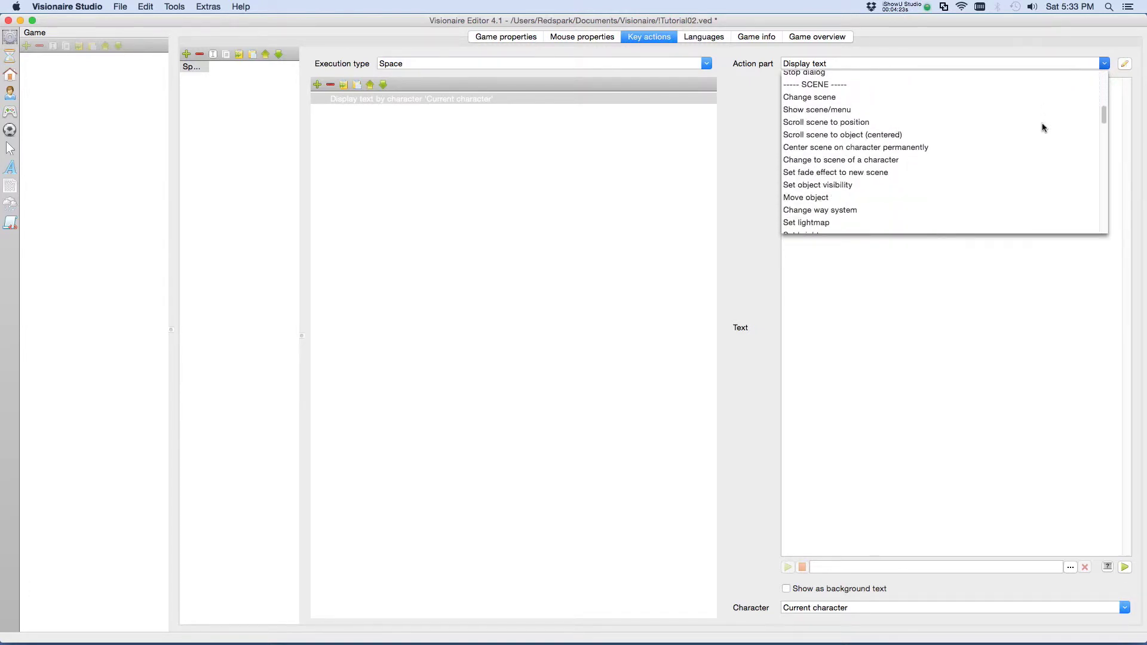
{"action": "scroll", "coordinate": [1044, 128], "scroll_direction": "down", "scroll_amount": 3}
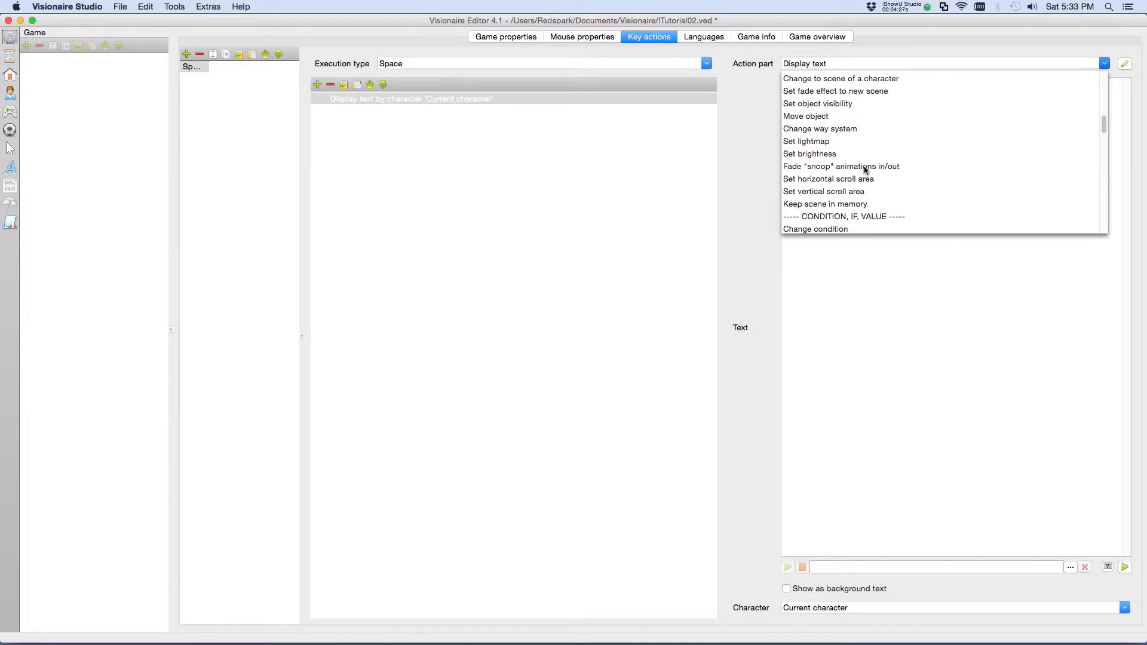
{"action": "left_click", "coordinate": [866, 167]}
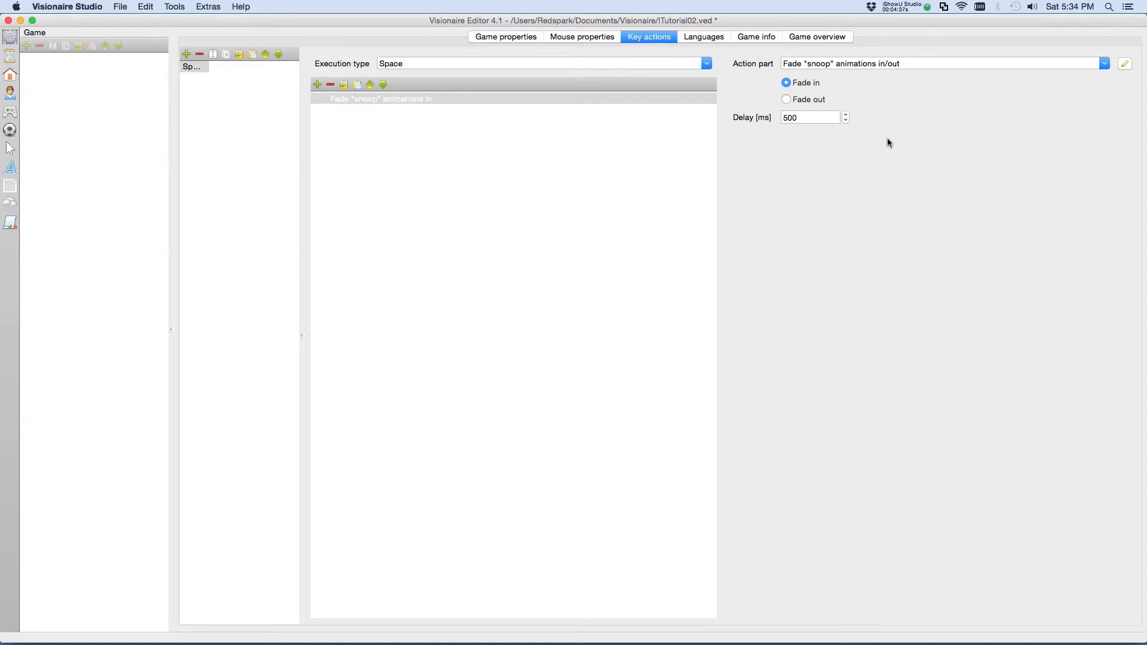
{"action": "left_click", "coordinate": [789, 117]}
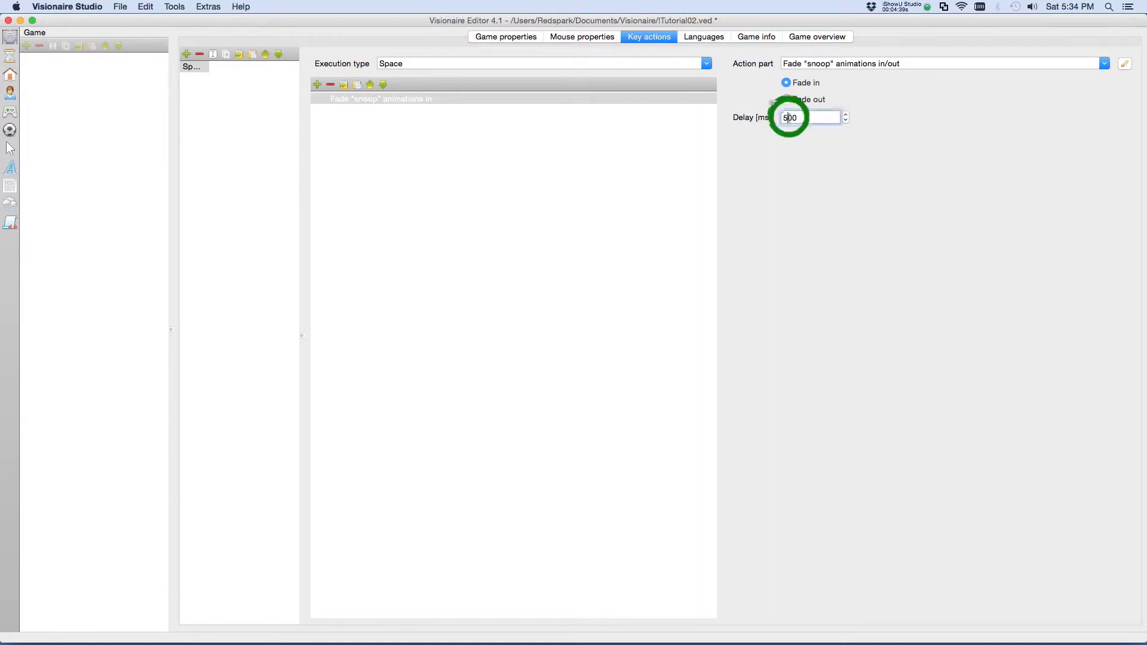
{"action": "type", "text": "2"}
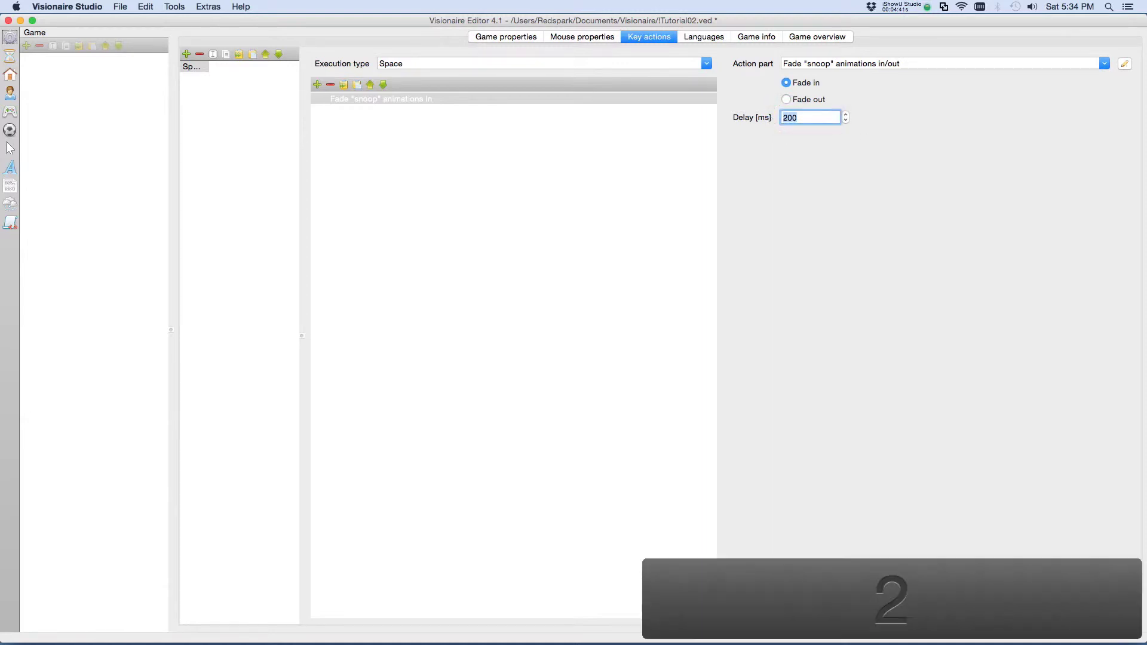
{"action": "left_click", "coordinate": [868, 154]}
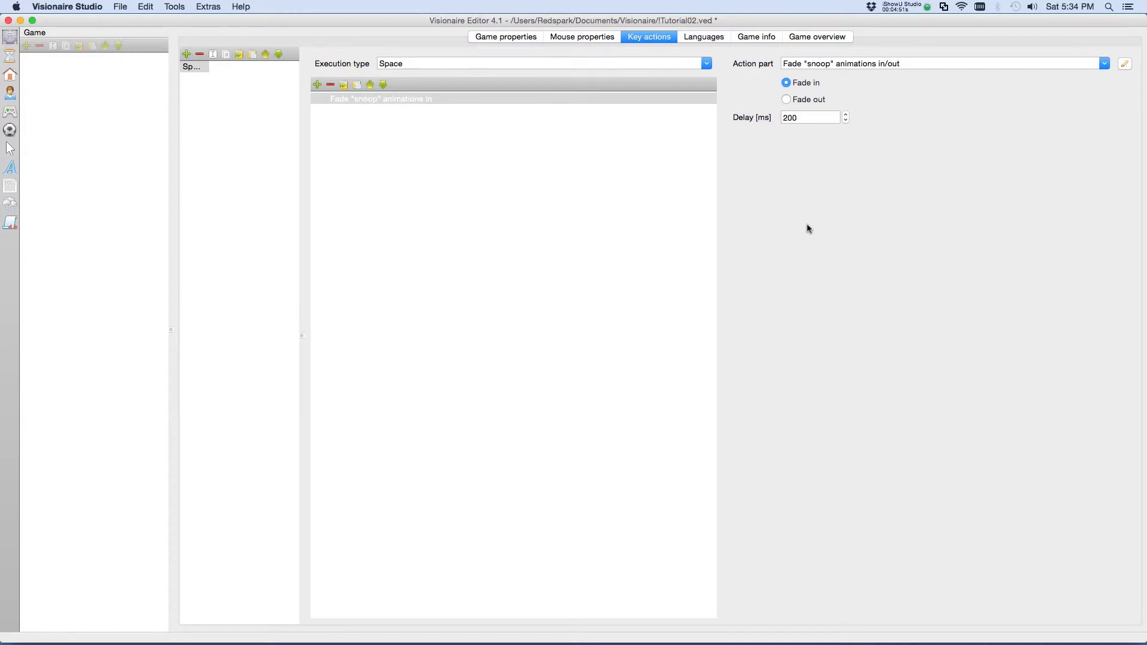
Create a second key action triggered when Space is released.
{"action": "left_click", "coordinate": [187, 55]}
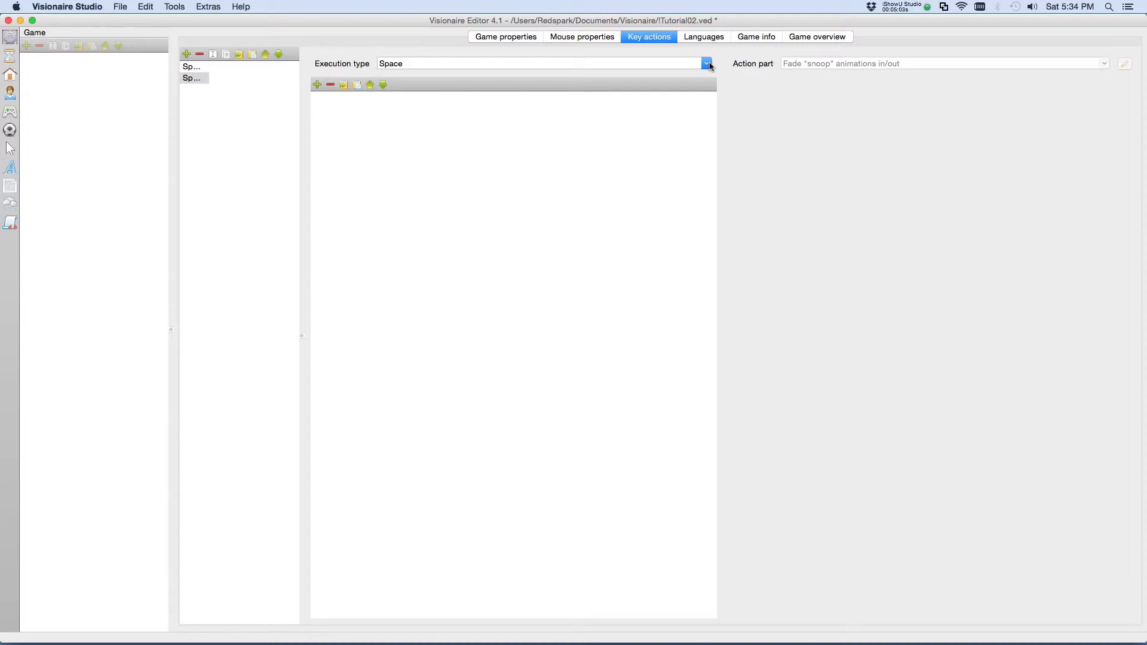
{"action": "left_click", "coordinate": [707, 64]}
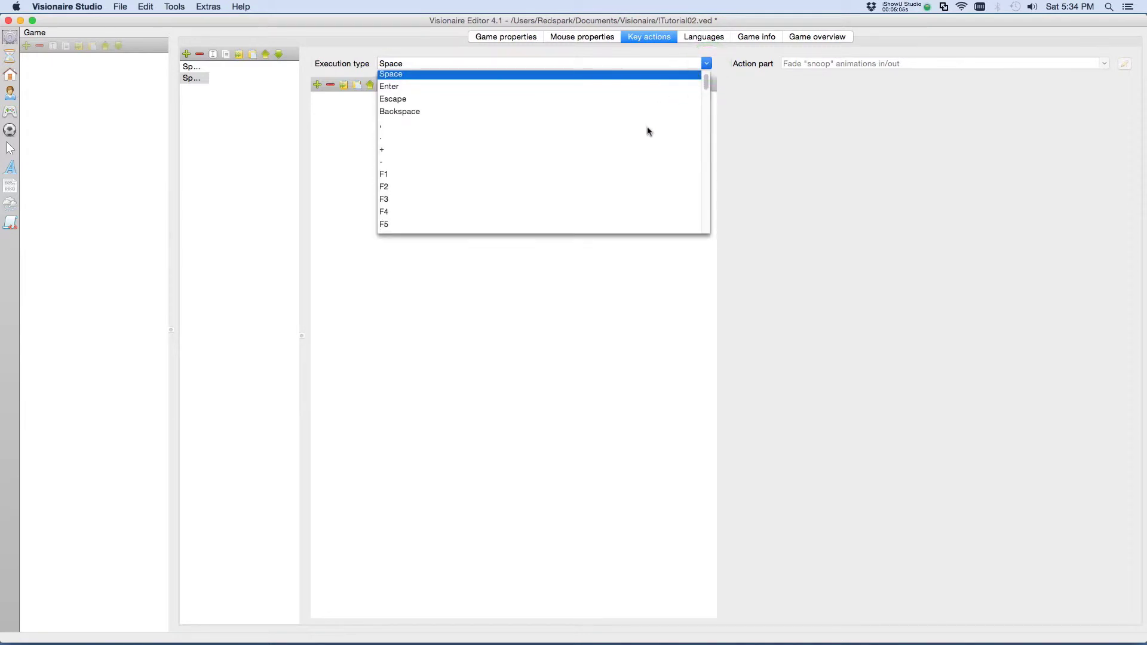
{"action": "scroll", "coordinate": [649, 131], "scroll_direction": "down", "scroll_amount": 2}
{"action": "scroll", "coordinate": [648, 132], "scroll_direction": "down", "scroll_amount": 10}
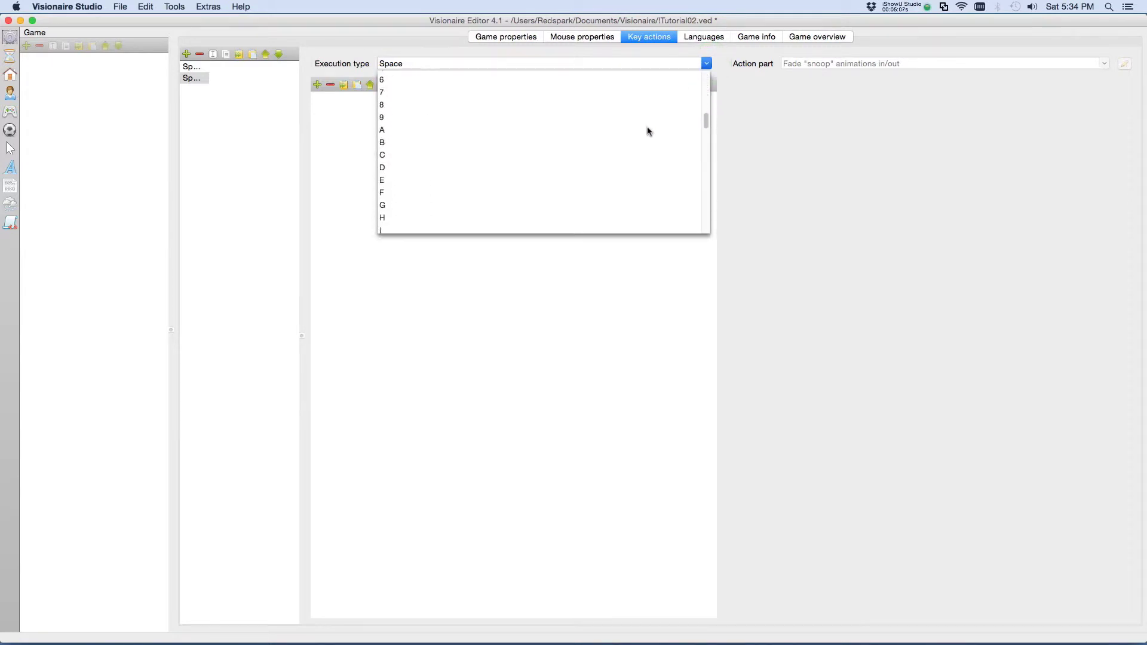
{"action": "scroll", "coordinate": [649, 131], "scroll_direction": "down", "scroll_amount": 6}
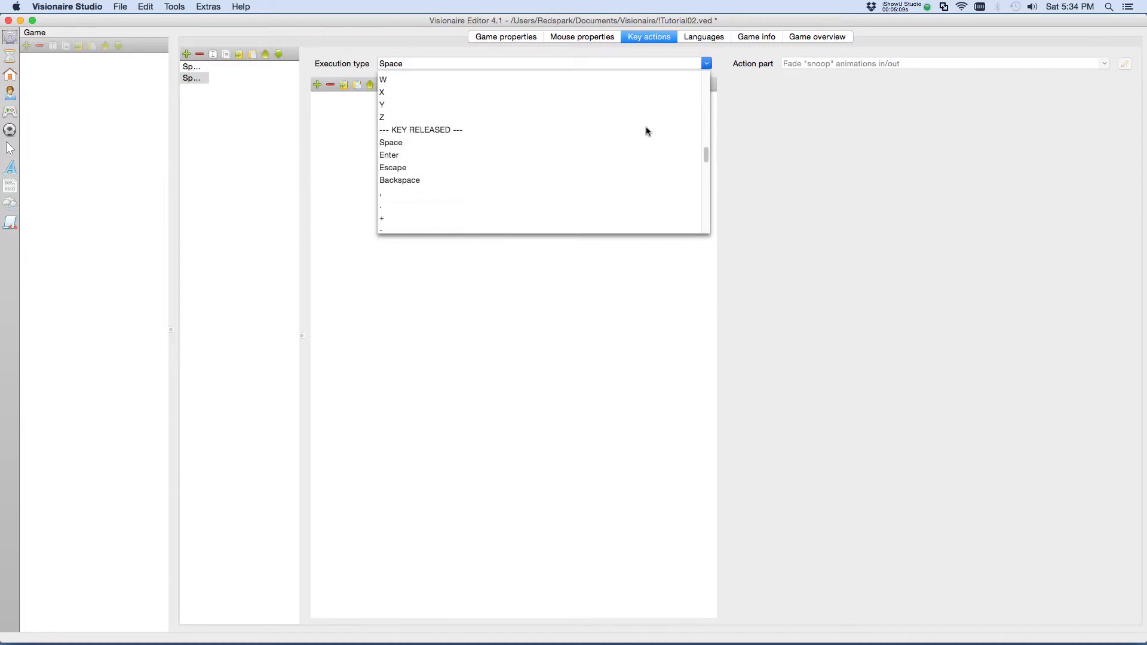
{"action": "left_click", "coordinate": [397, 146]}
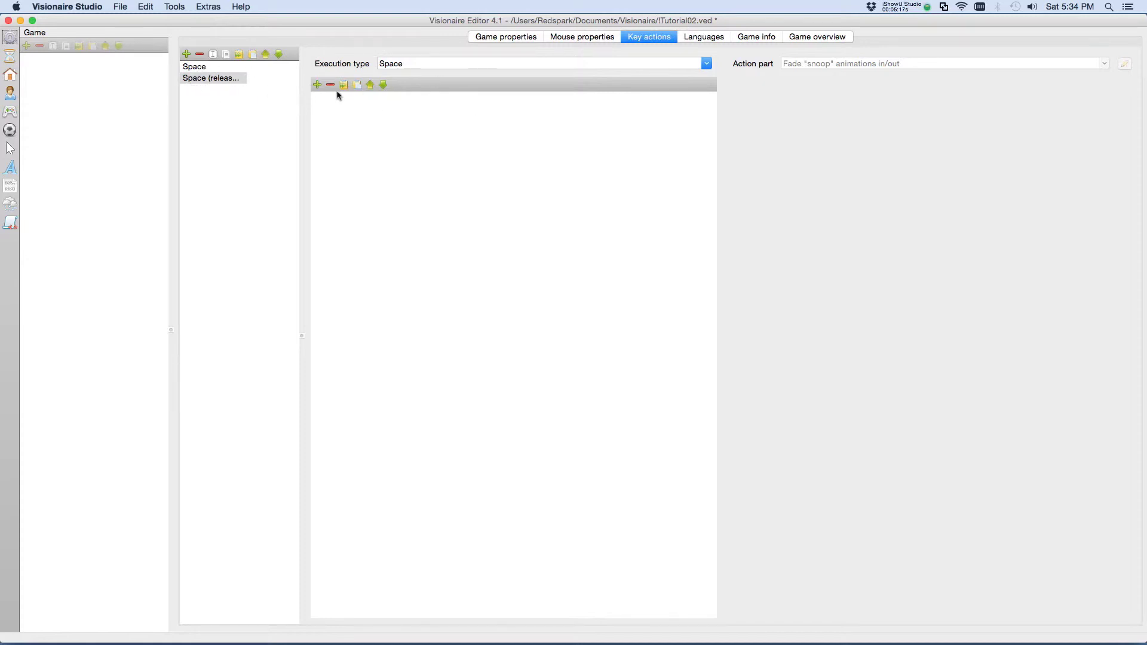
Add a 'Fade snoop animations in/out' part set to Fade out with a 200 ms delay.
{"action": "left_click", "coordinate": [318, 86]}
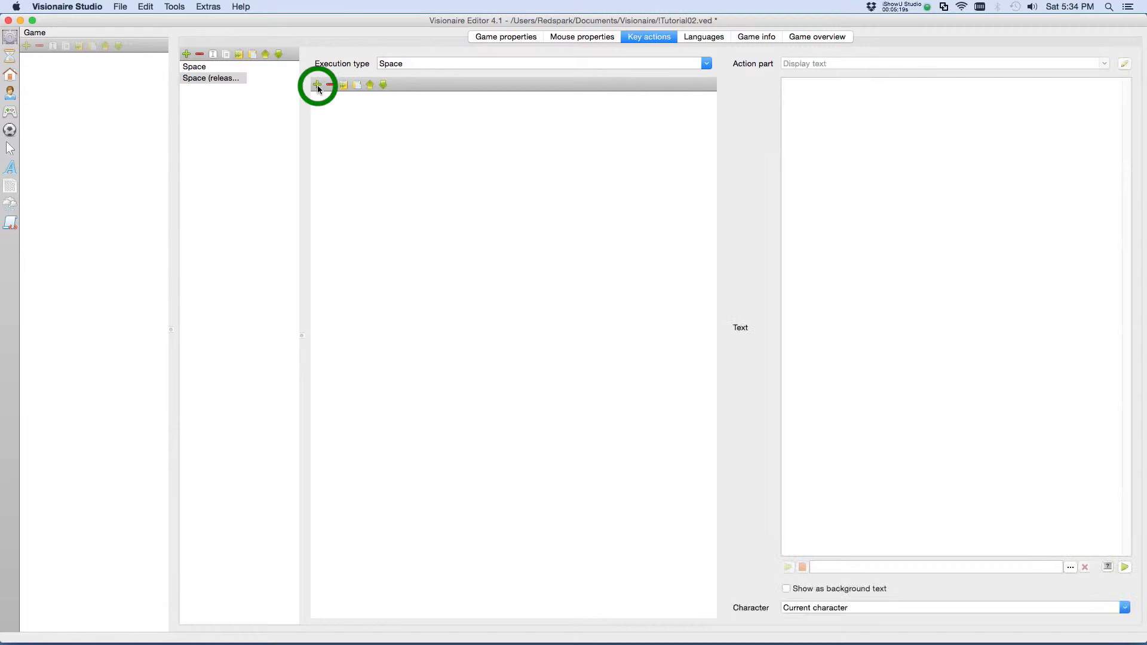
{"action": "left_click", "coordinate": [1104, 63]}
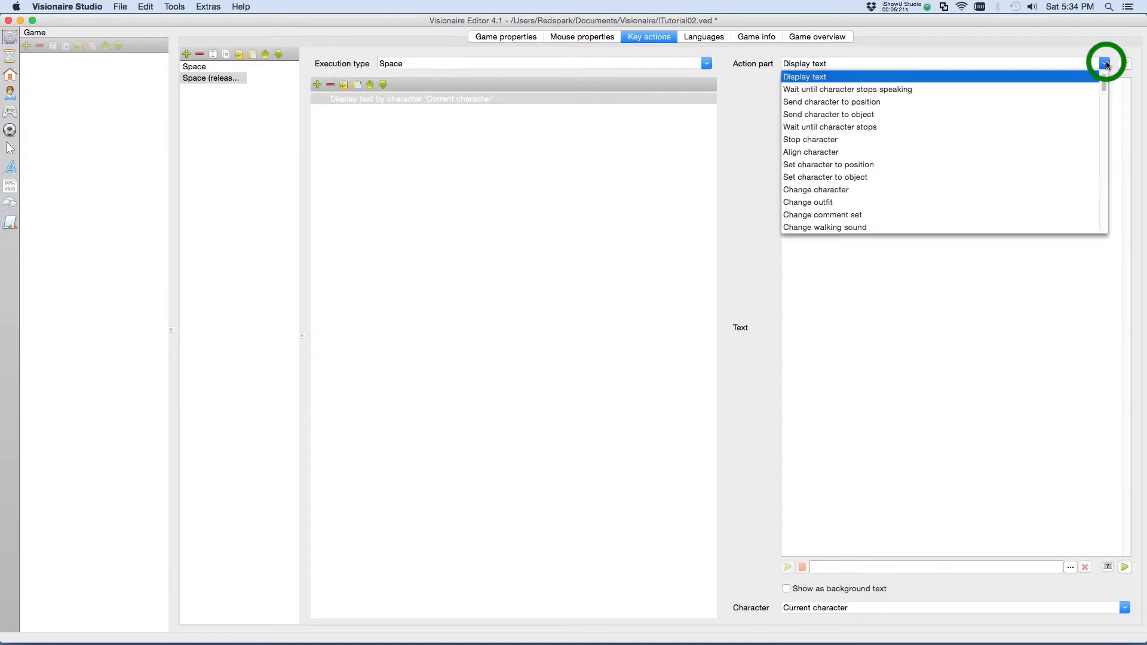
{"action": "scroll", "coordinate": [949, 126], "scroll_direction": "down", "scroll_amount": 5}
{"action": "scroll", "coordinate": [949, 133], "scroll_direction": "down", "scroll_amount": 5}
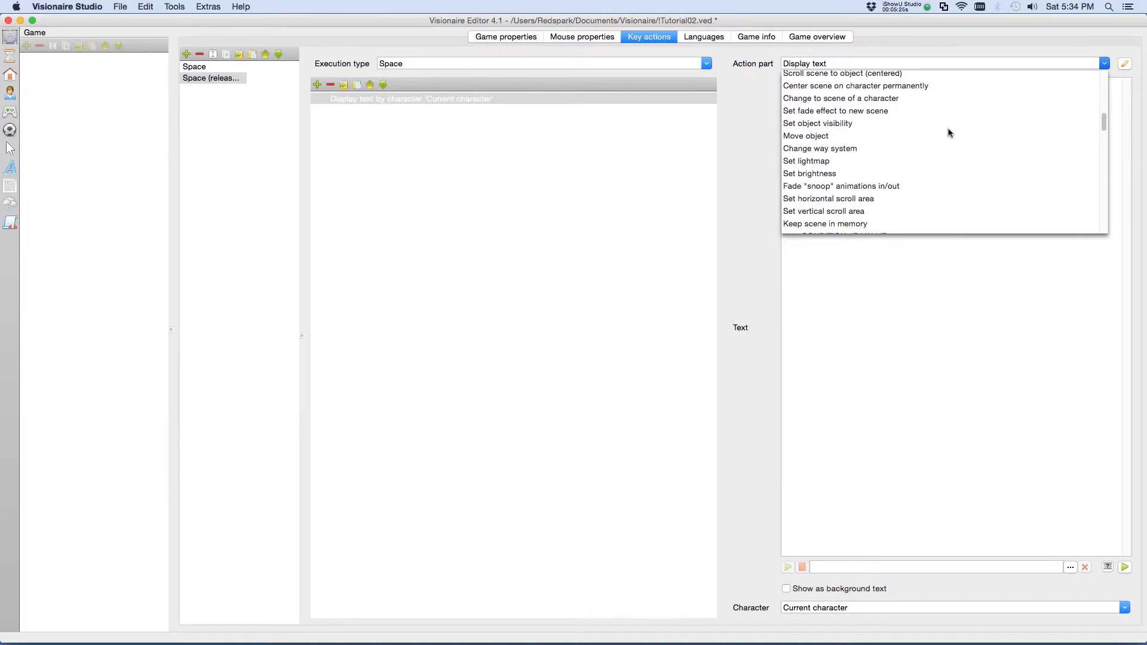
{"action": "left_click", "coordinate": [858, 186]}
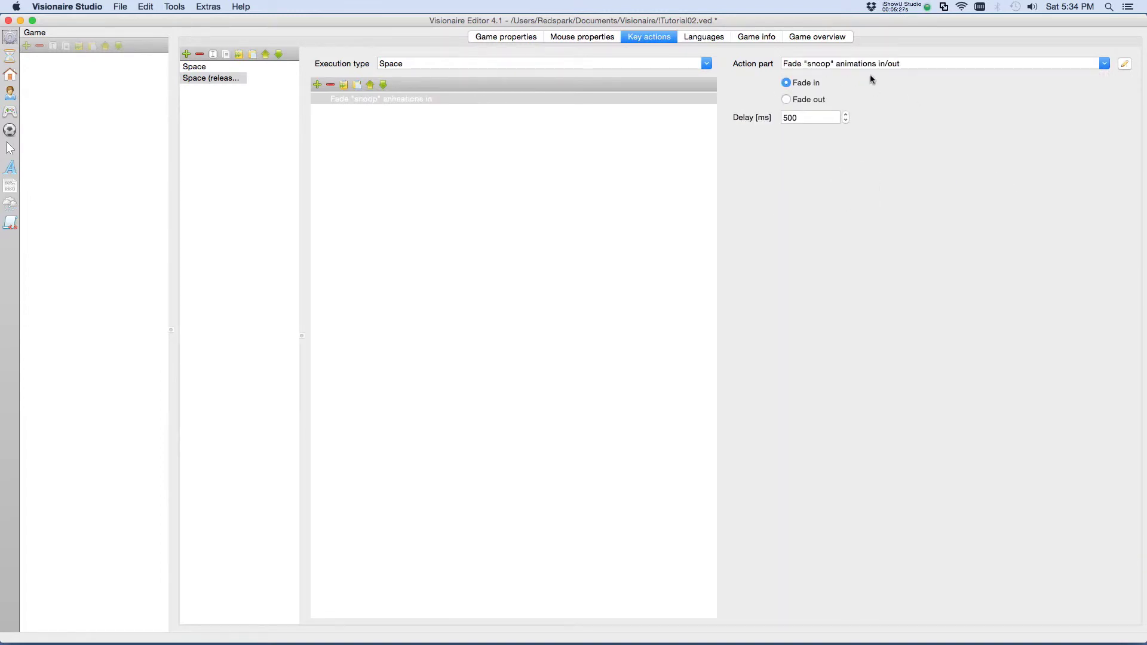
{"action": "left_click", "coordinate": [787, 99]}
{"action": "left_click", "coordinate": [788, 117]}
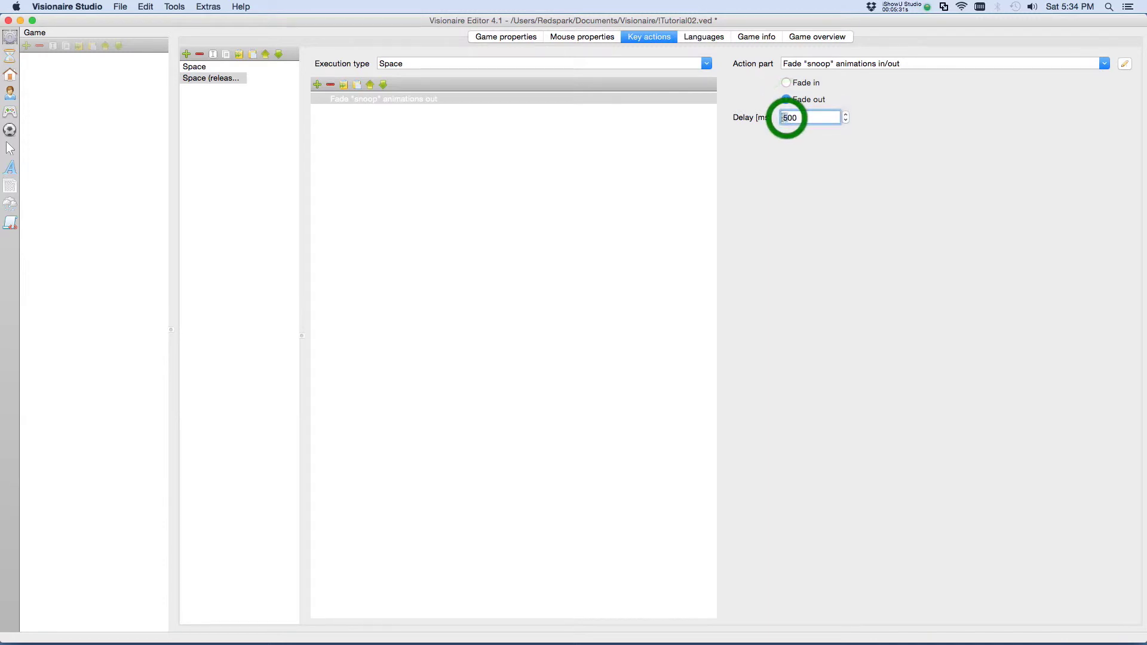
{"action": "type", "text": "2"}
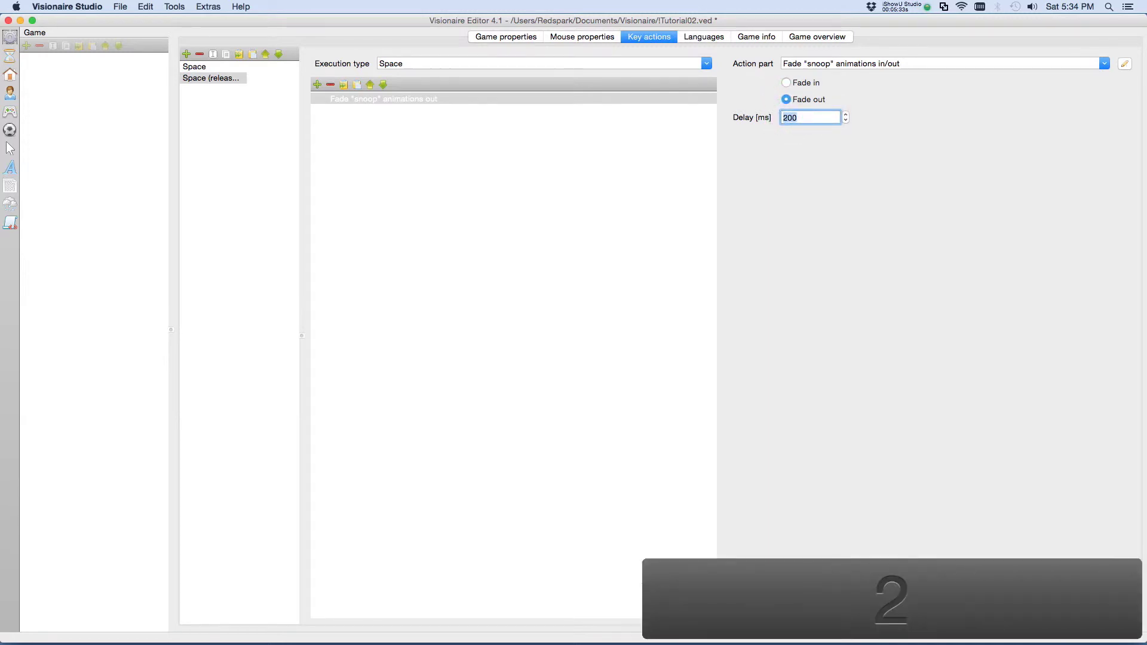
{"action": "left_click", "coordinate": [890, 150]}
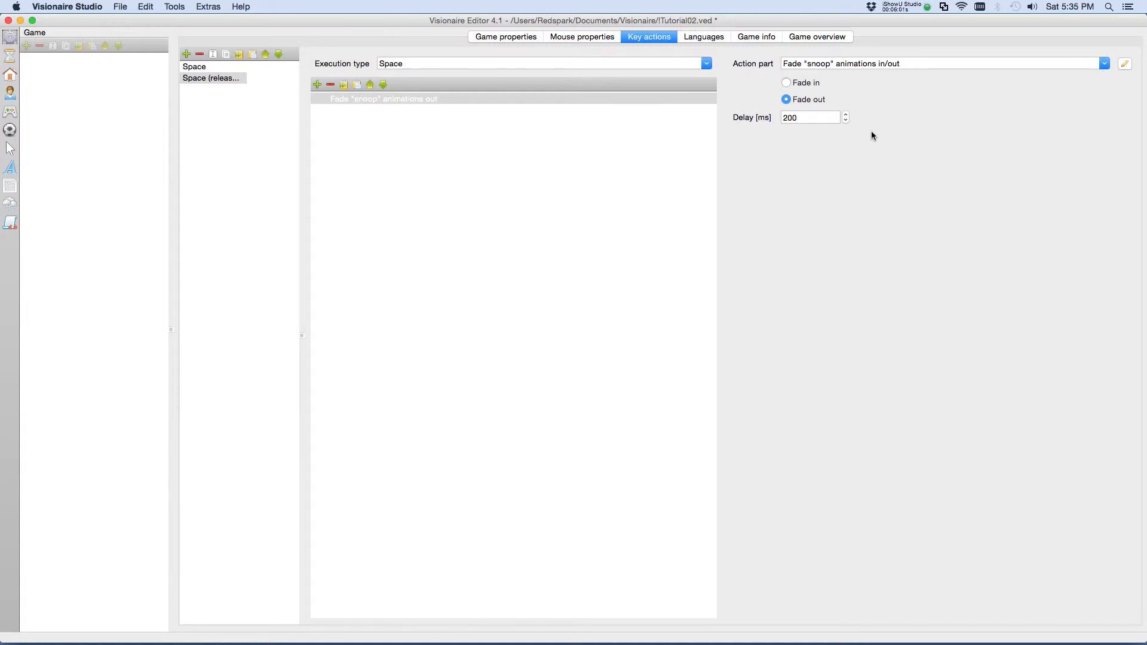
Select obj_sign in the ice_cream_shop scene and browse for its Snoop animation under Effects.
{"action": "left_click", "coordinate": [11, 74]}
{"action": "left_click", "coordinate": [52, 58]}
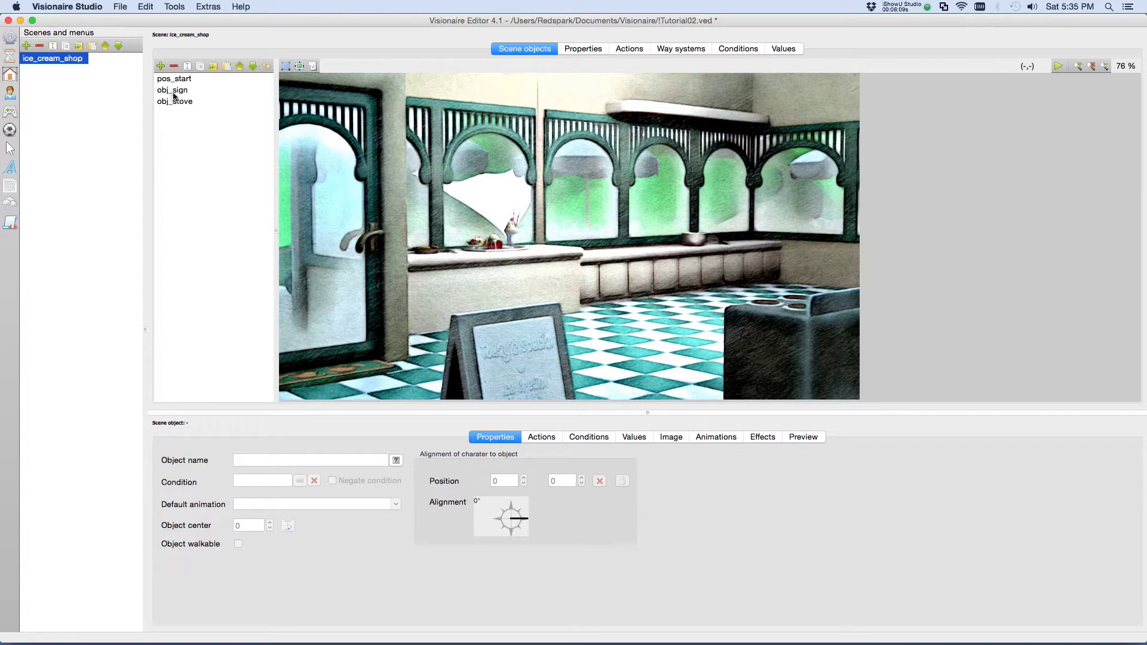
{"action": "left_click", "coordinate": [174, 93]}
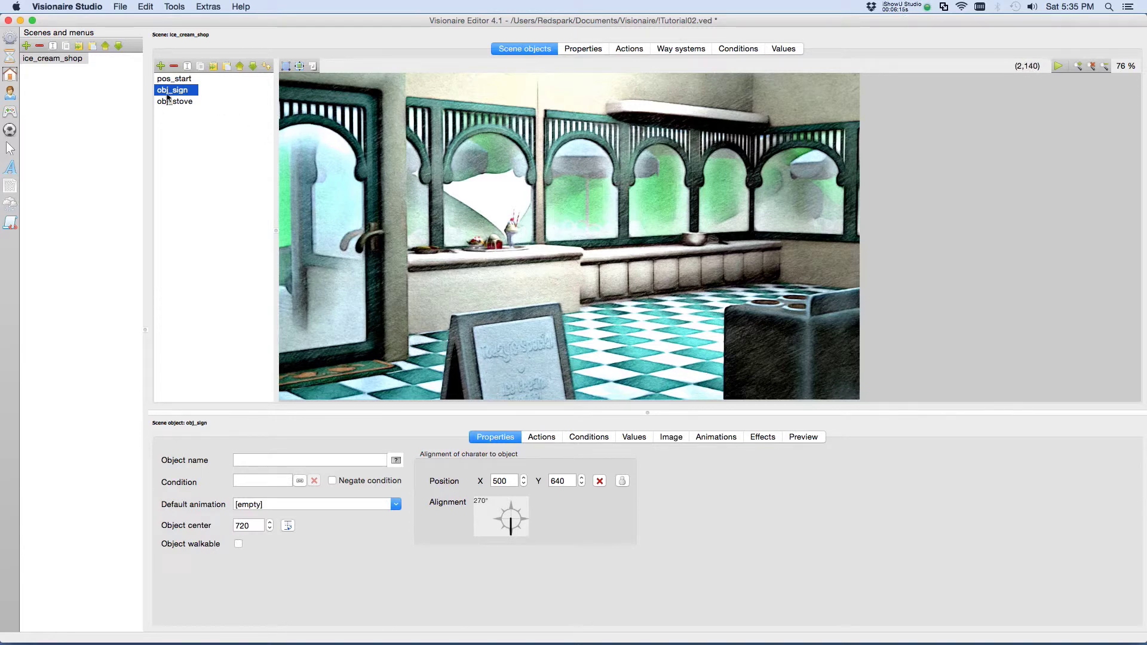
{"action": "left_click", "coordinate": [762, 437]}
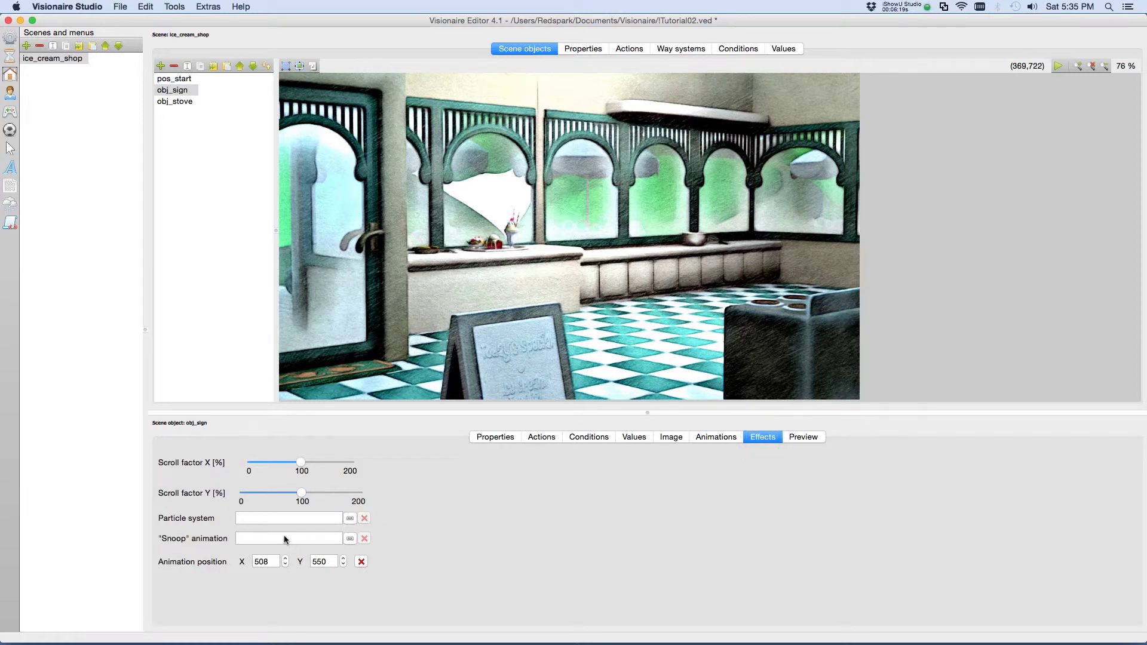
{"action": "left_click", "coordinate": [350, 539]}
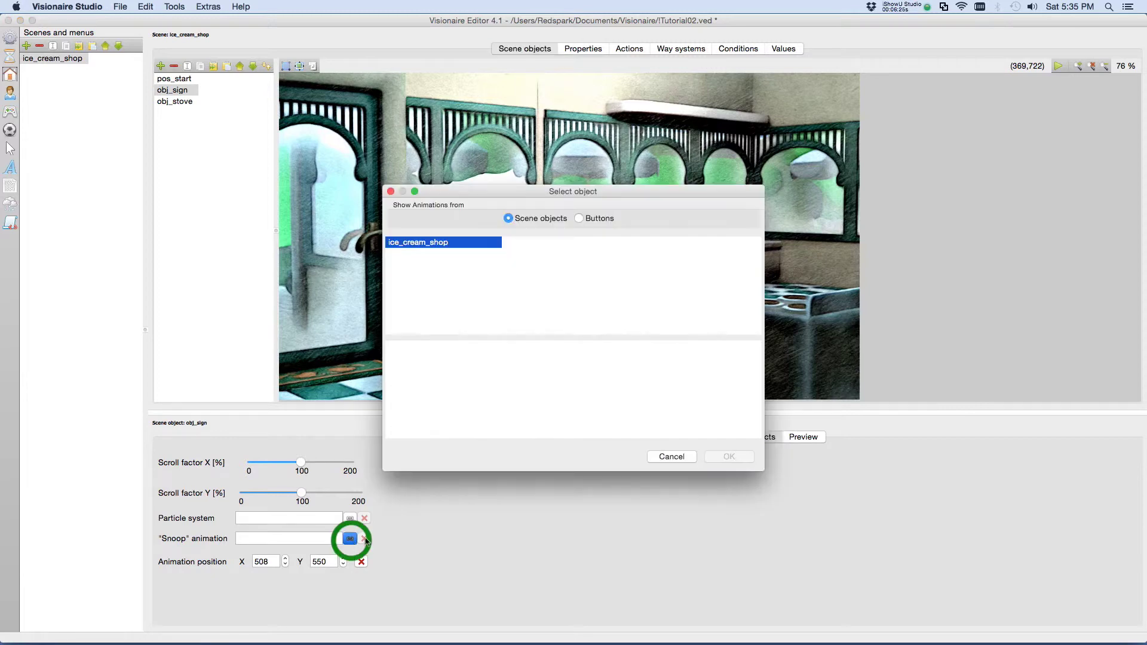
Choose Buttons > snoop > hotspot as obj_sign's Snoop animation and confirm.
{"action": "left_click", "coordinate": [579, 219]}
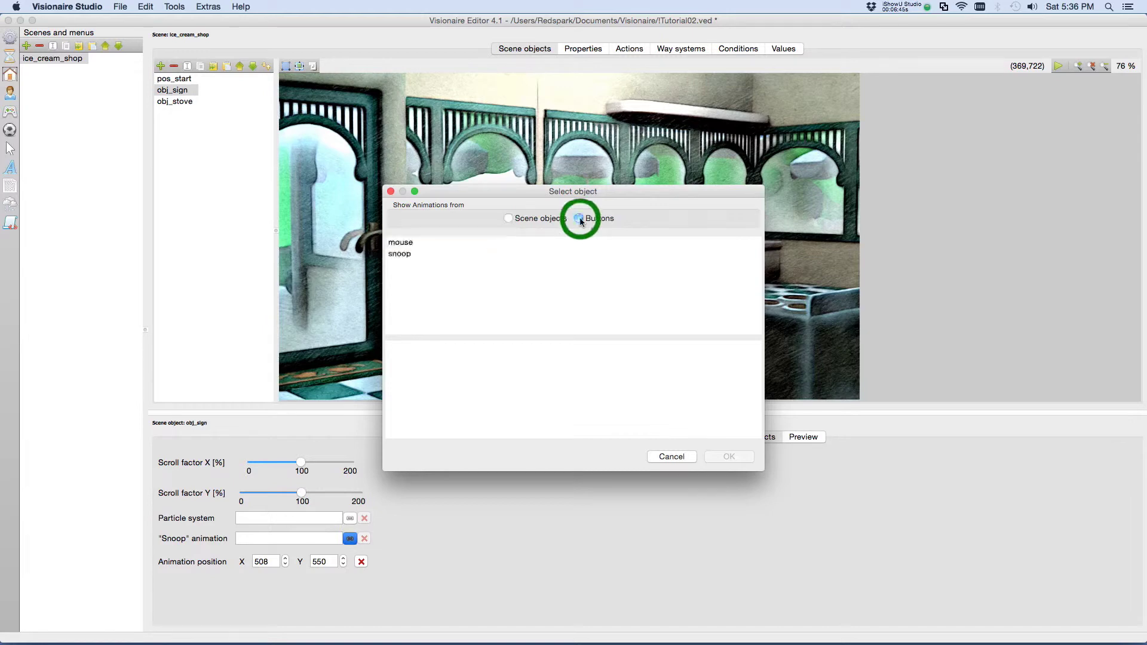
{"action": "left_click", "coordinate": [399, 254]}
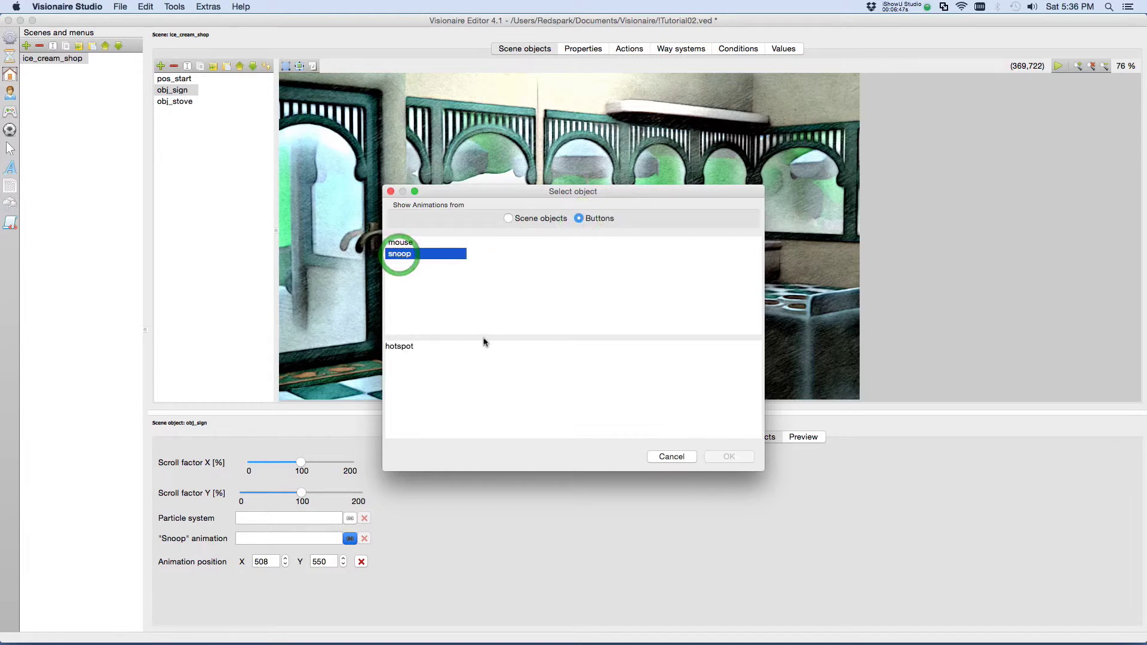
{"action": "left_click", "coordinate": [402, 348]}
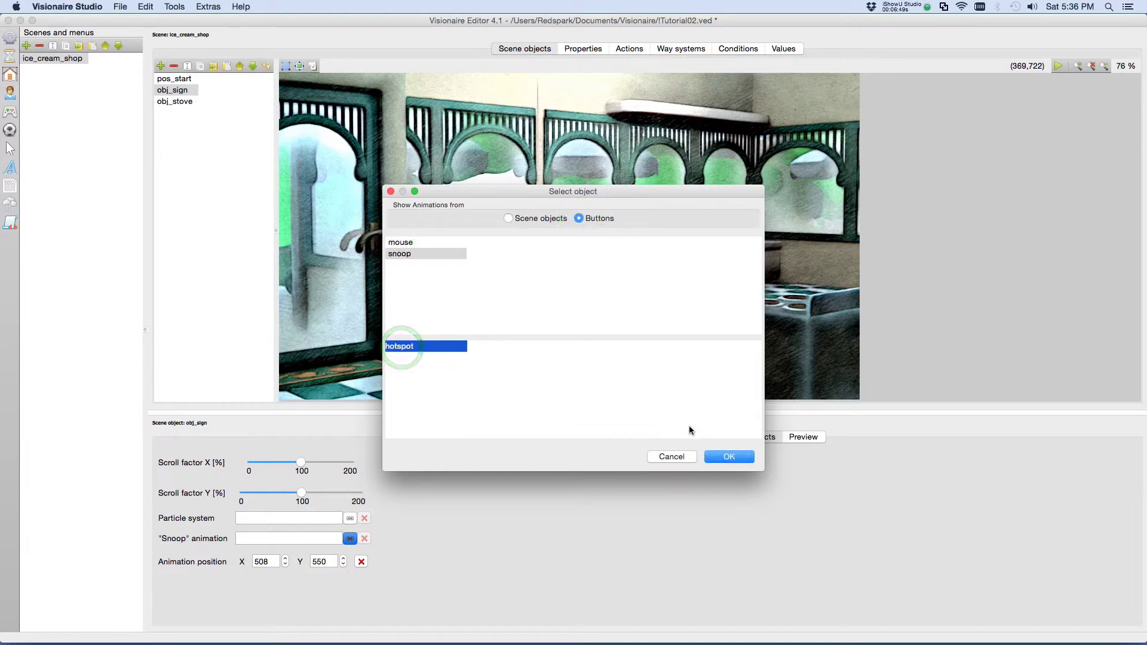
{"action": "left_click", "coordinate": [730, 458]}
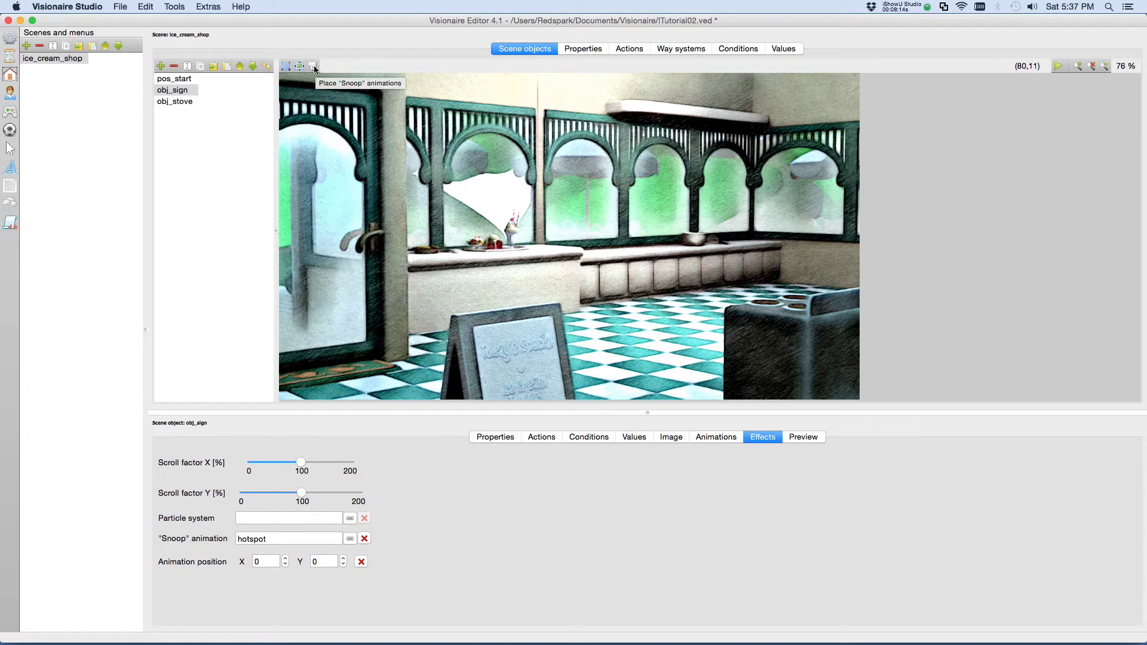
Place obj_sign's snoop animation on the sign at position 504, 549.
{"action": "left_click", "coordinate": [314, 67]}
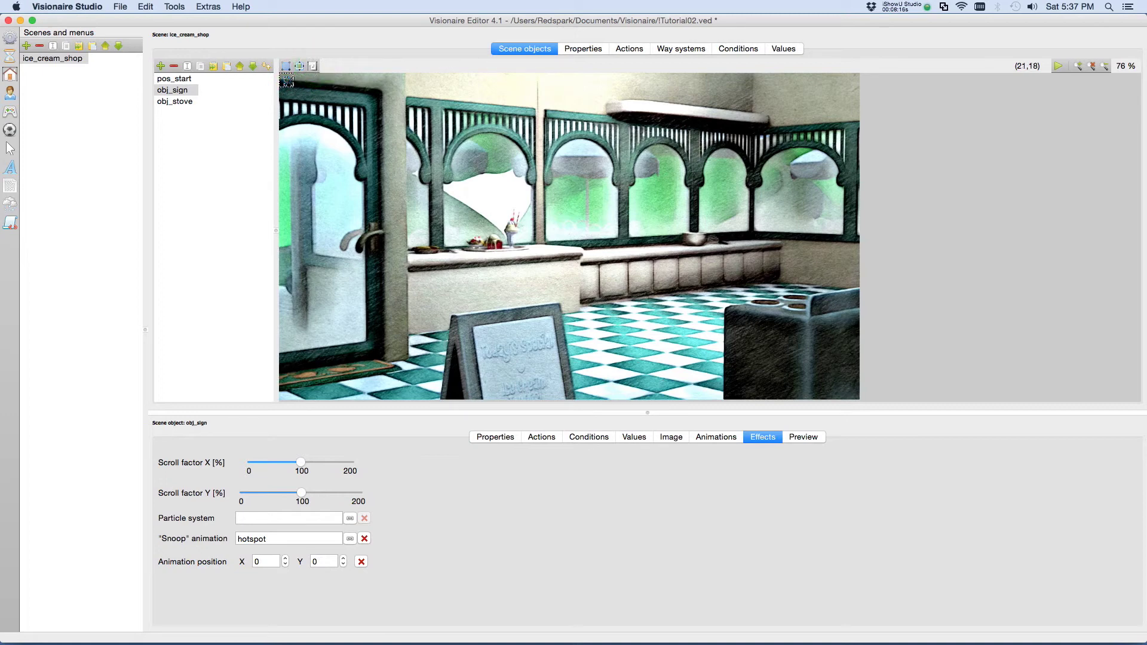
{"action": "left_click", "coordinate": [289, 80]}
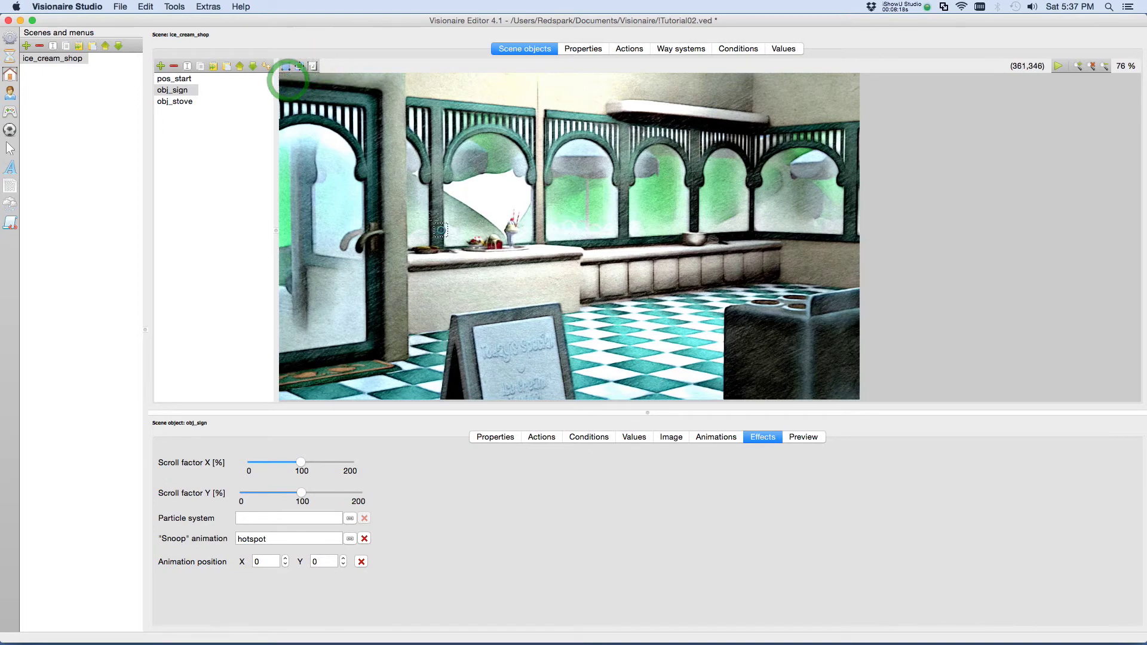
{"action": "left_click", "coordinate": [514, 330]}
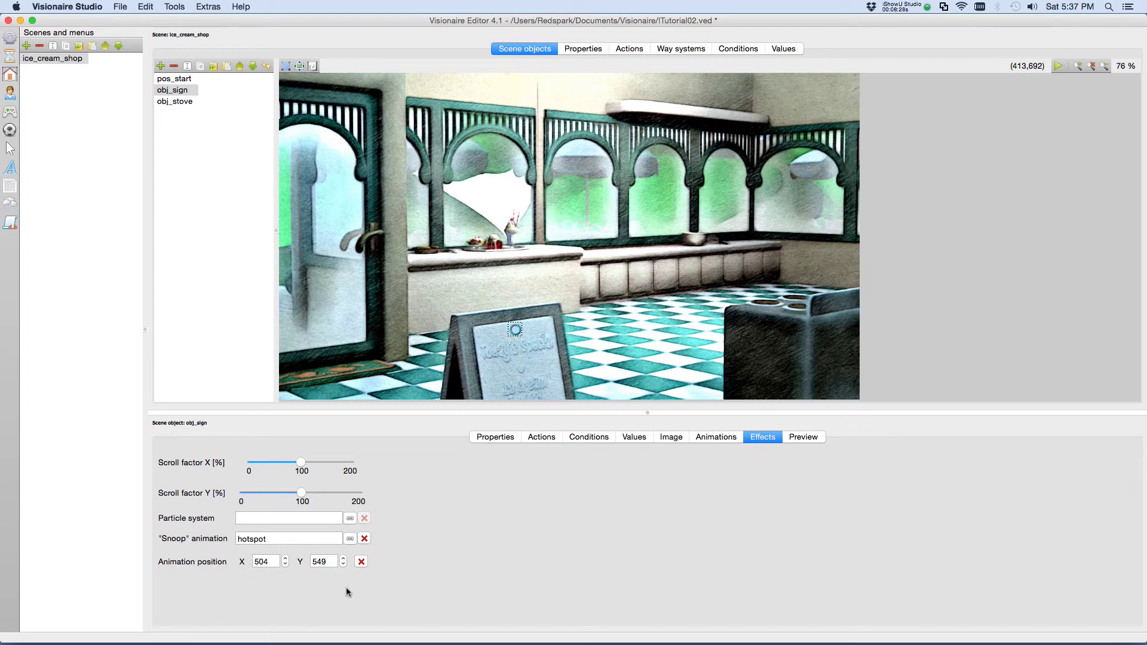
{"action": "left_click", "coordinate": [313, 65]}
Save the project and run Tutorial02 in Visionaire Player.
{"action": "left_click", "coordinate": [119, 7]}
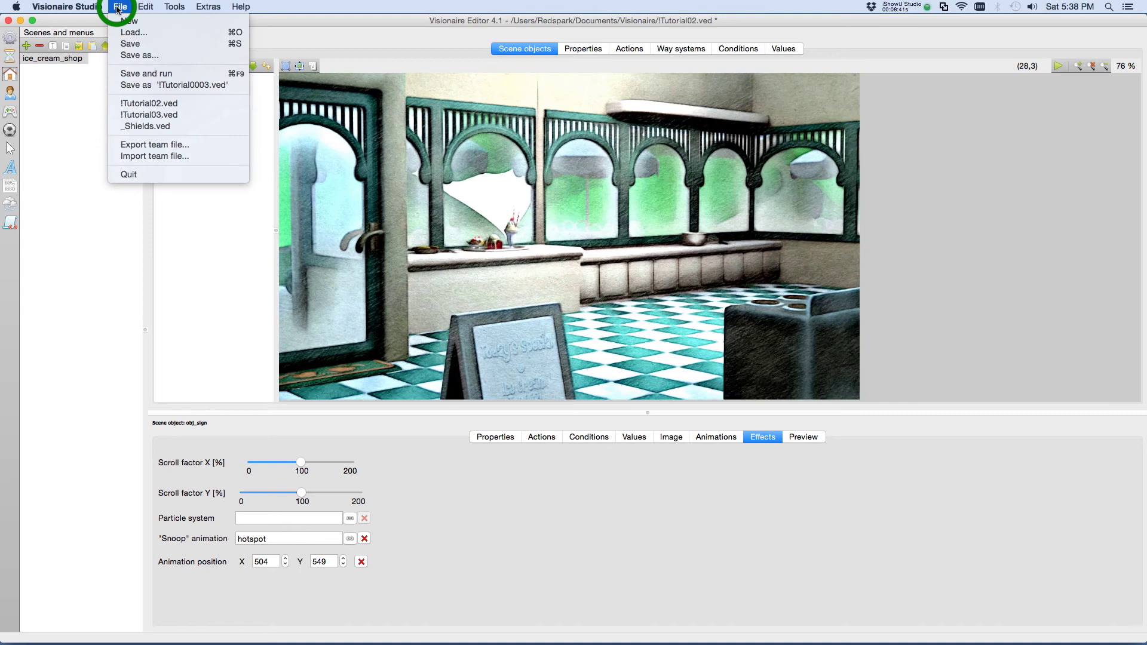
{"action": "left_click", "coordinate": [117, 74]}
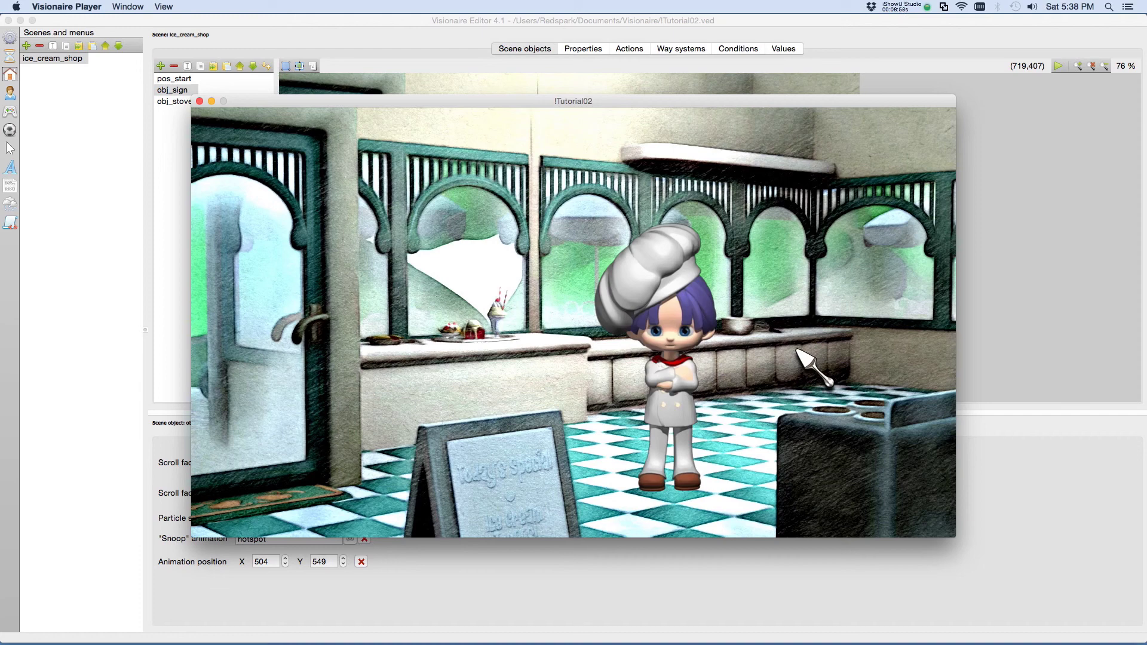
Close the Tutorial02 player window to return to the ice_cream_shop scene.
{"action": "left_click", "coordinate": [200, 101]}
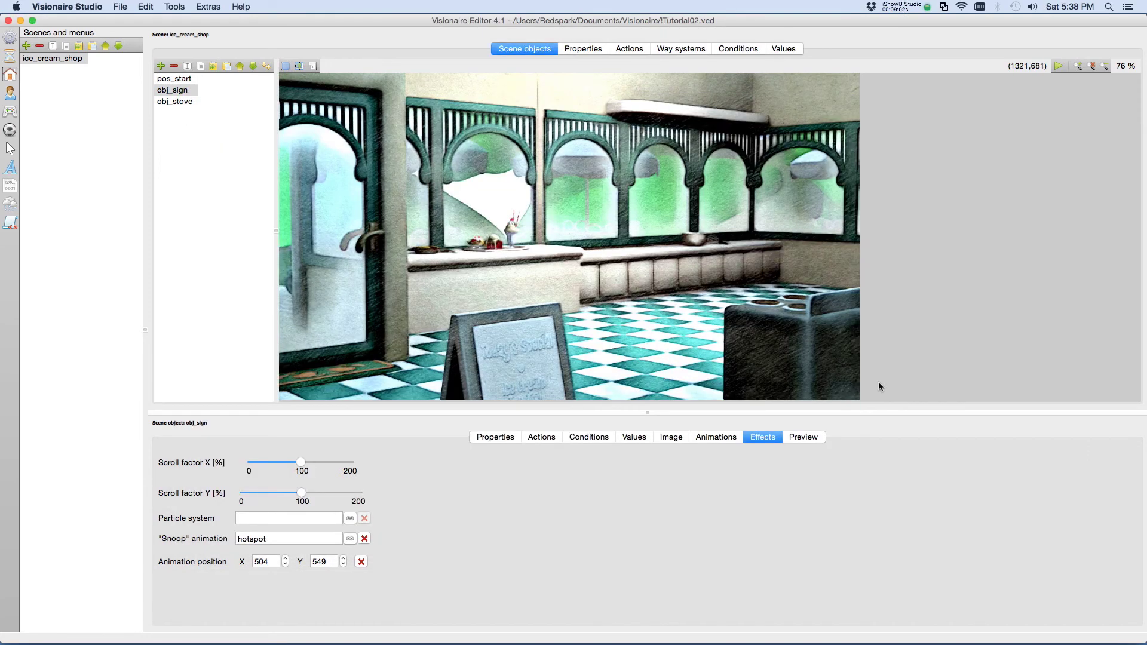